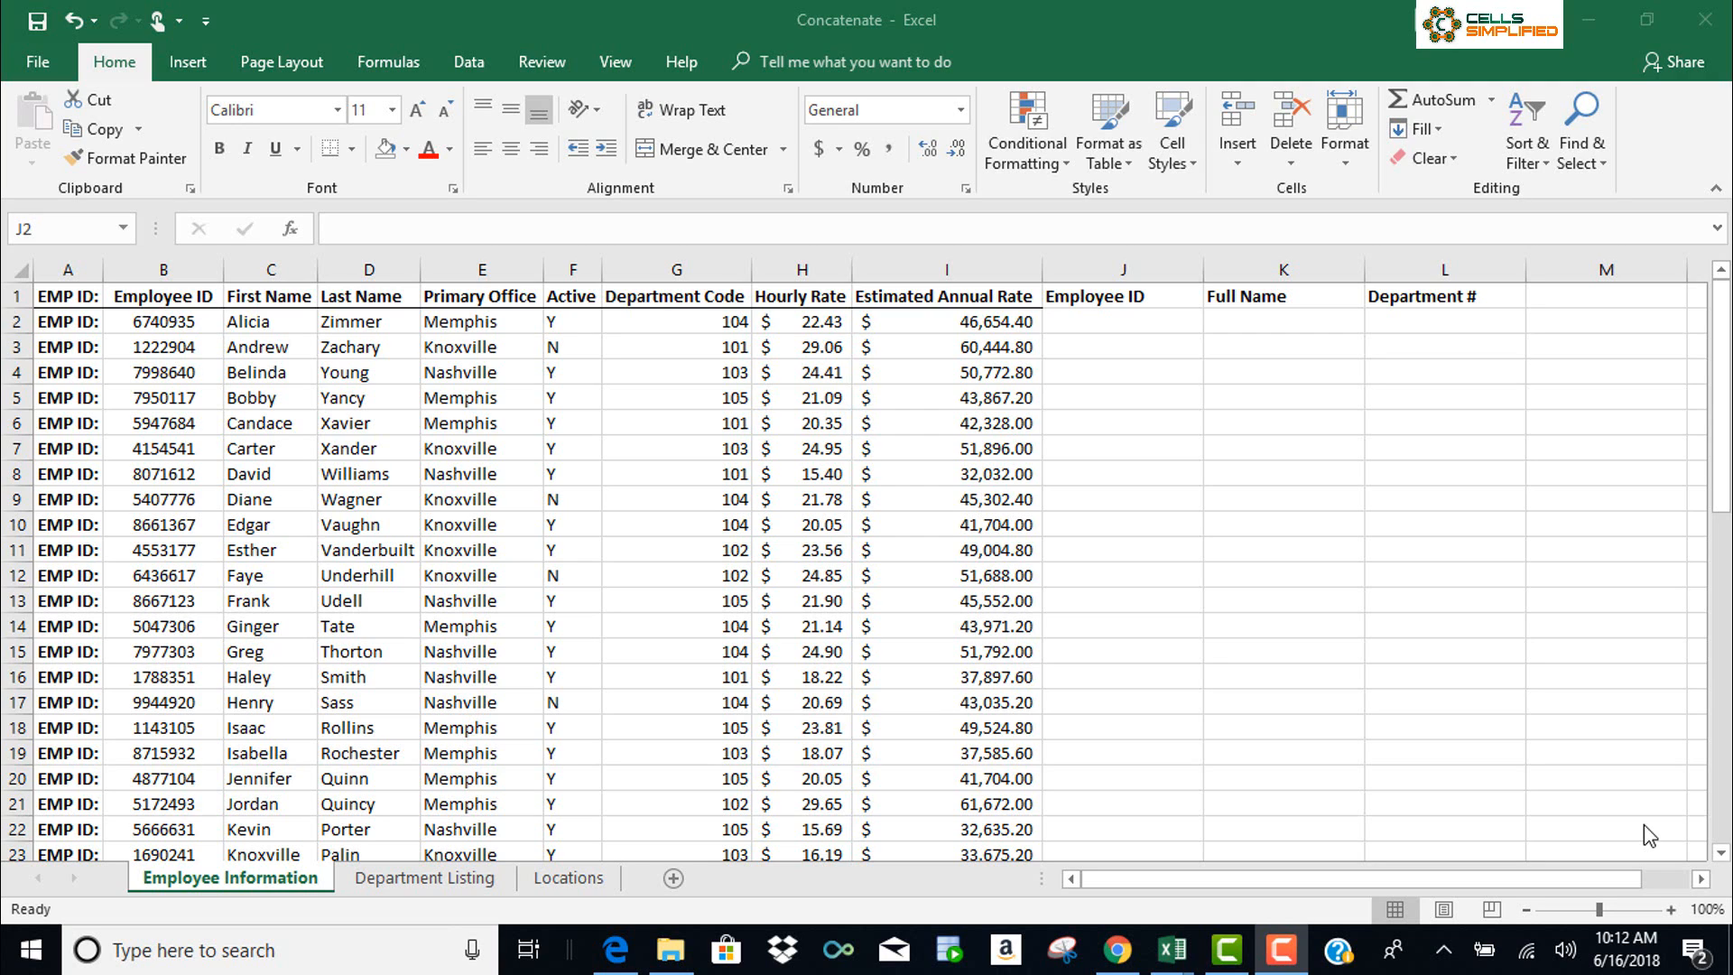
# In cell J2, find the CONCATENATE function through Insert Function and open its arguments
pyautogui.click(1116, 322)
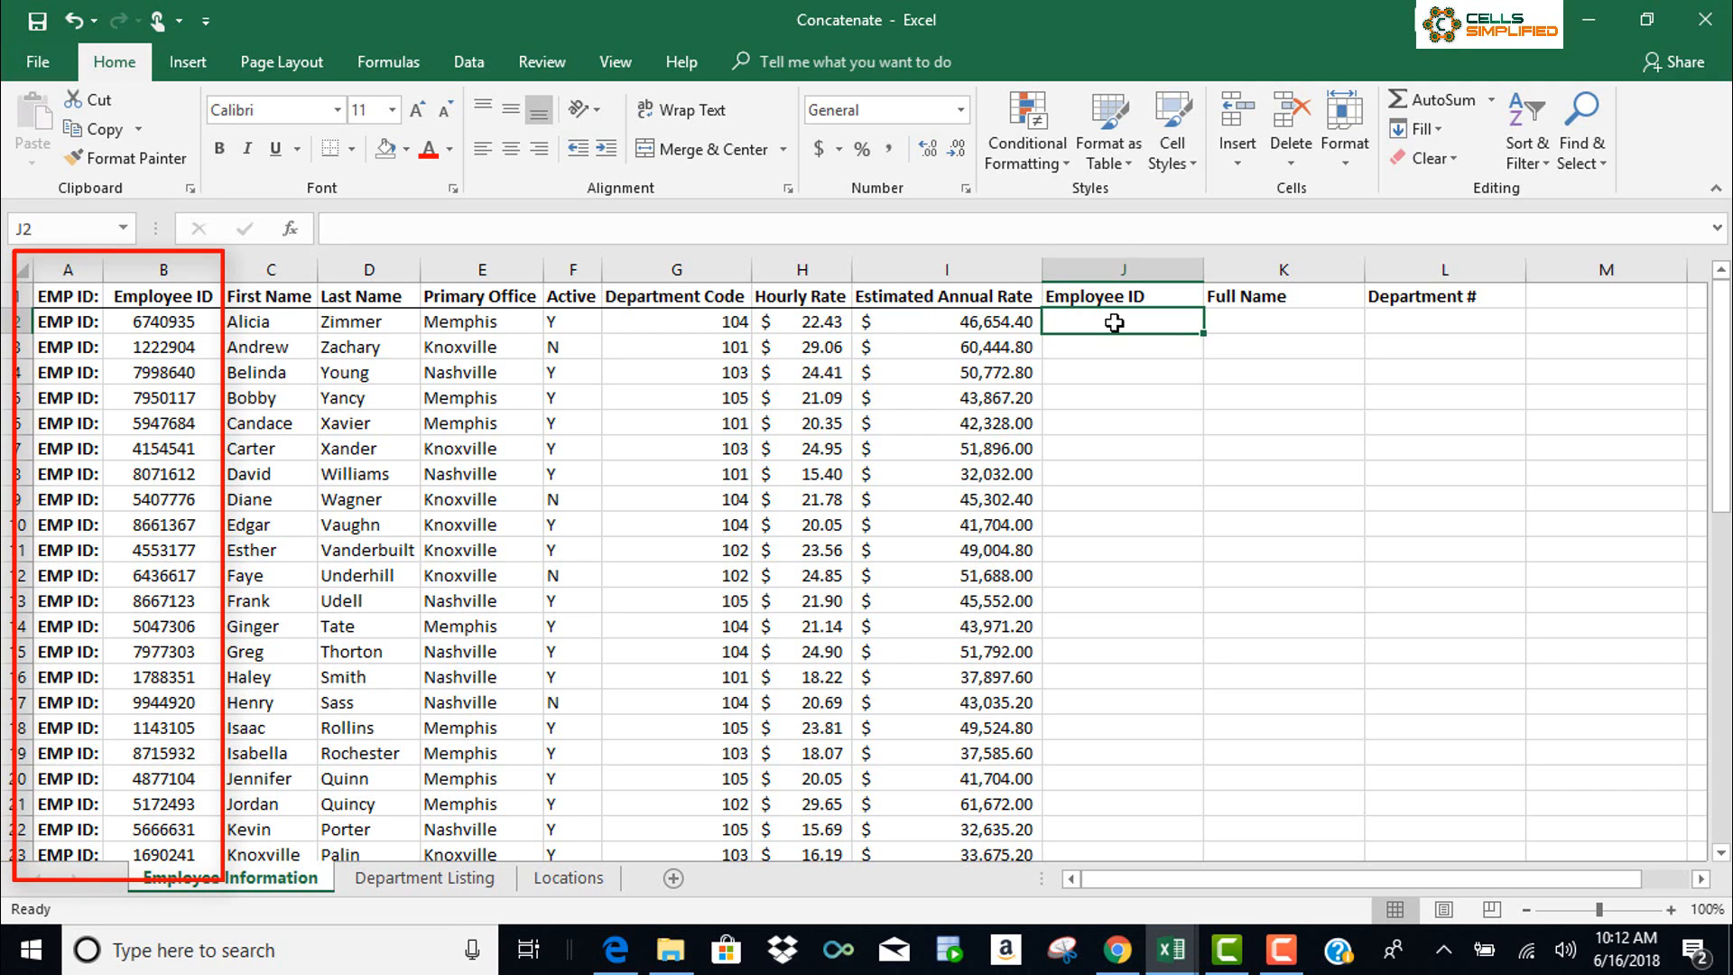
pyautogui.click(297, 233)
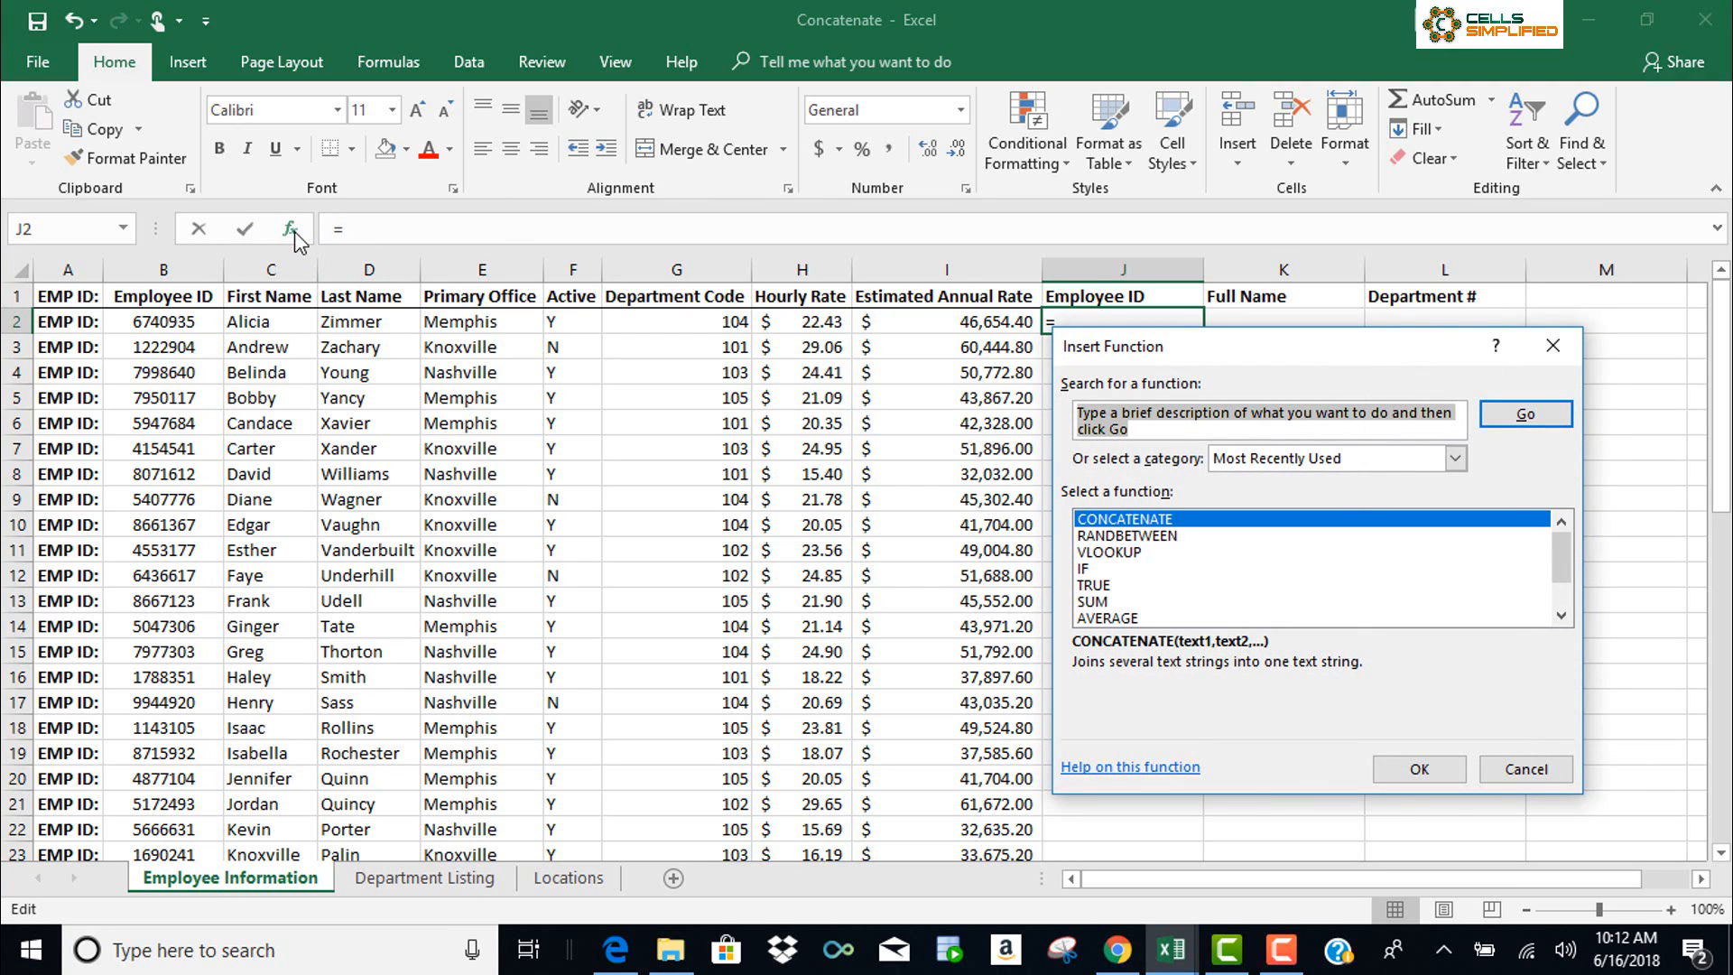
pyautogui.write('conca')
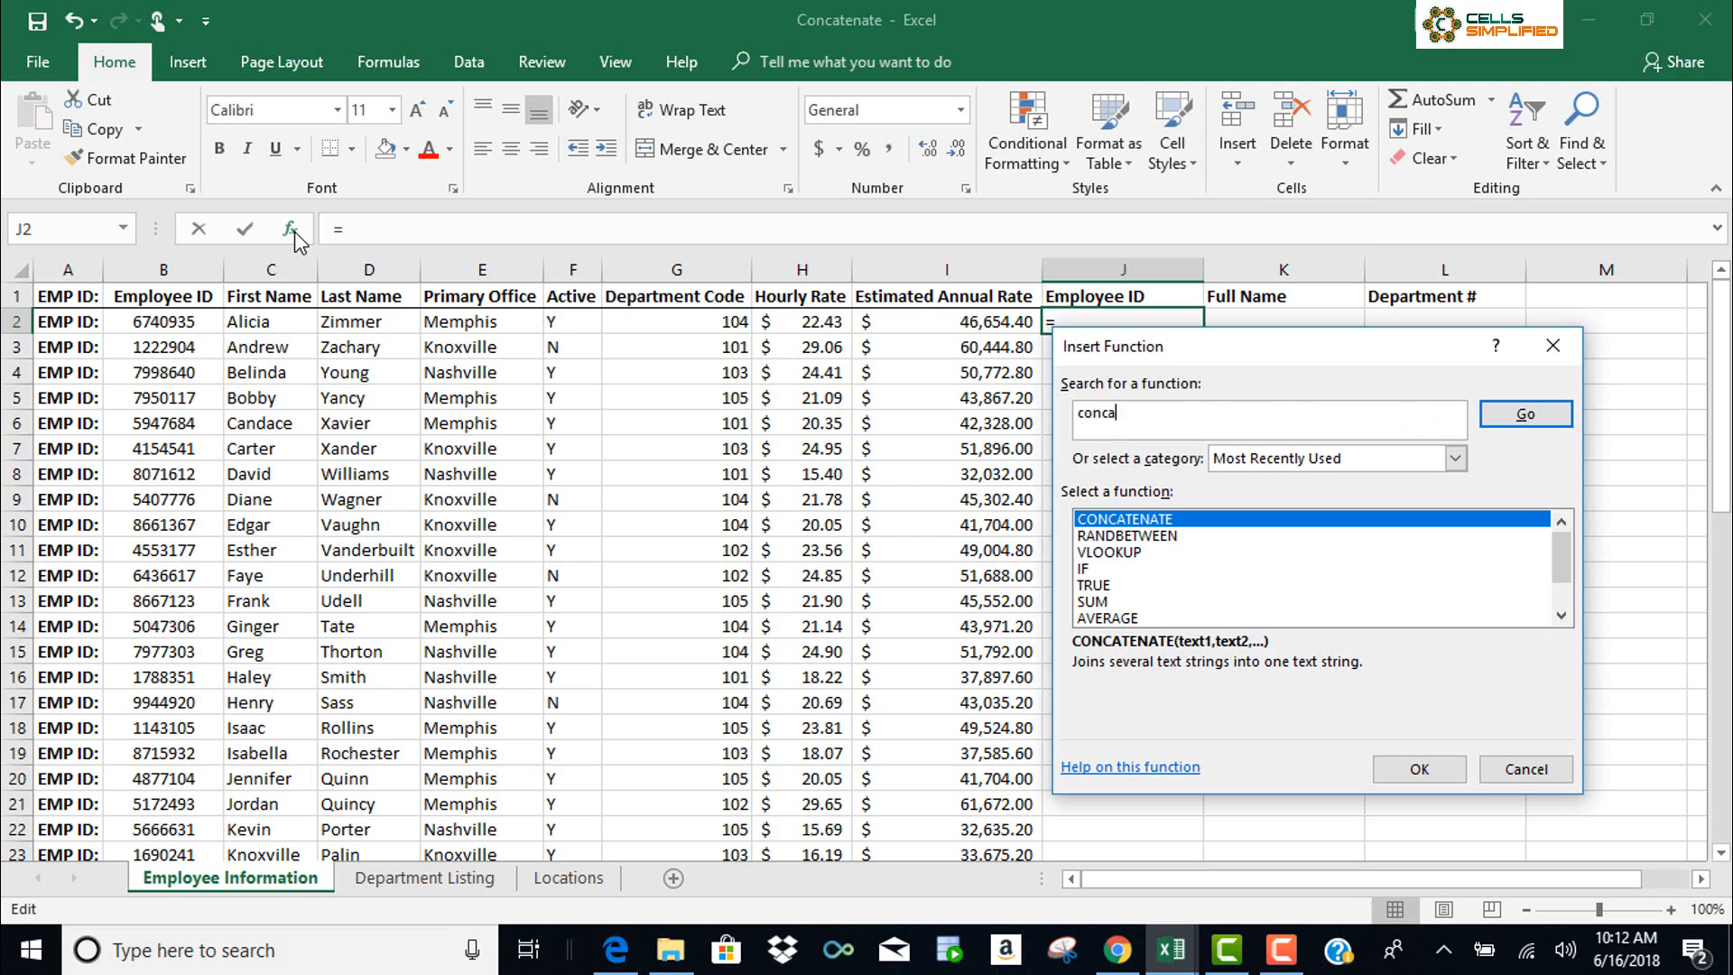
pyautogui.write('tenate')
pyautogui.click(1504, 417)
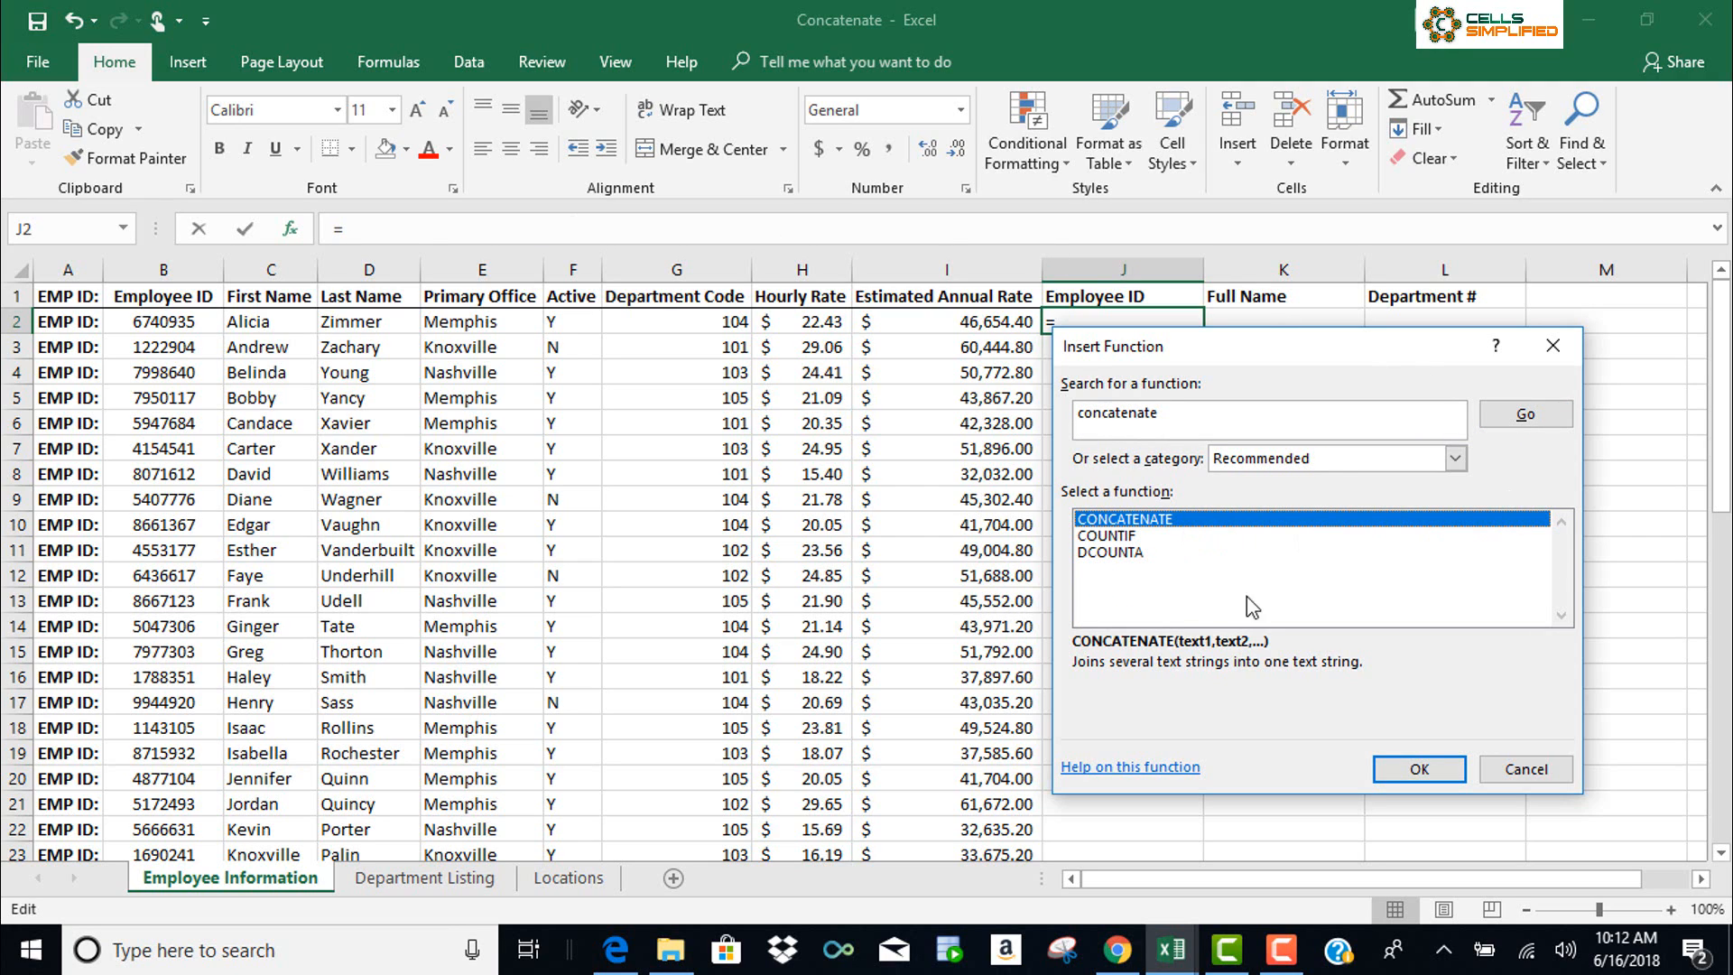
pyautogui.click(1405, 772)
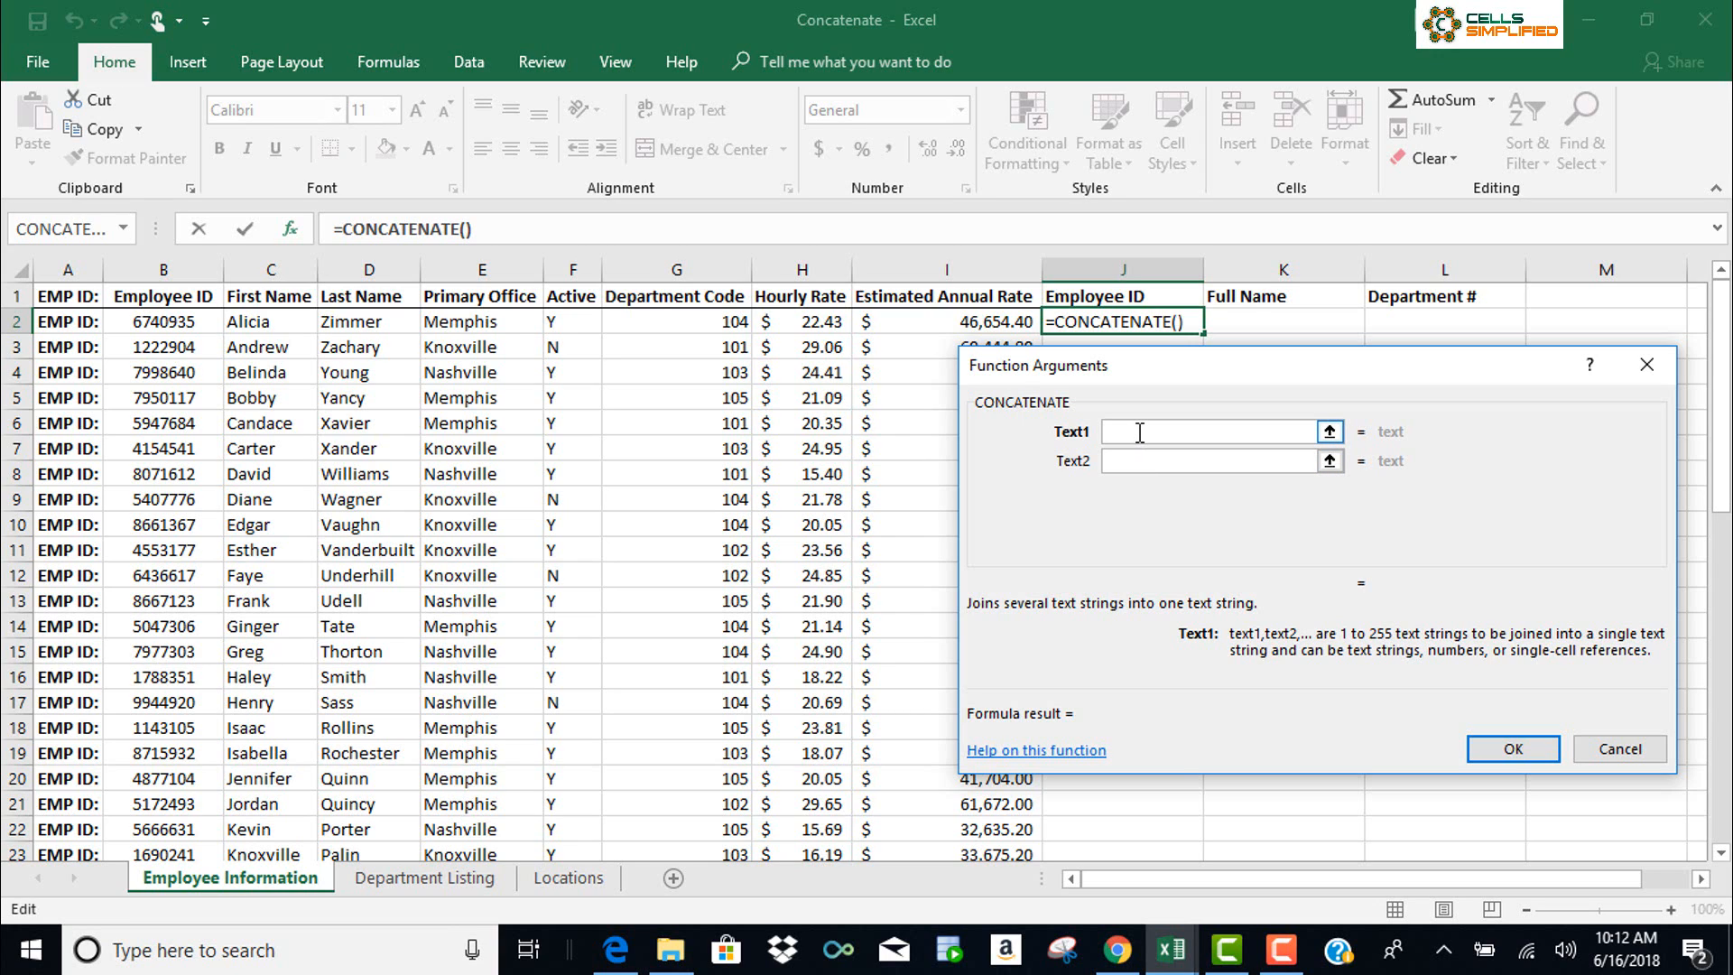
# Set J2 to =CONCATENATE(A2,B2) so it shows EMP ID:6740935
pyautogui.write('a2')
pyautogui.click(1144, 462)
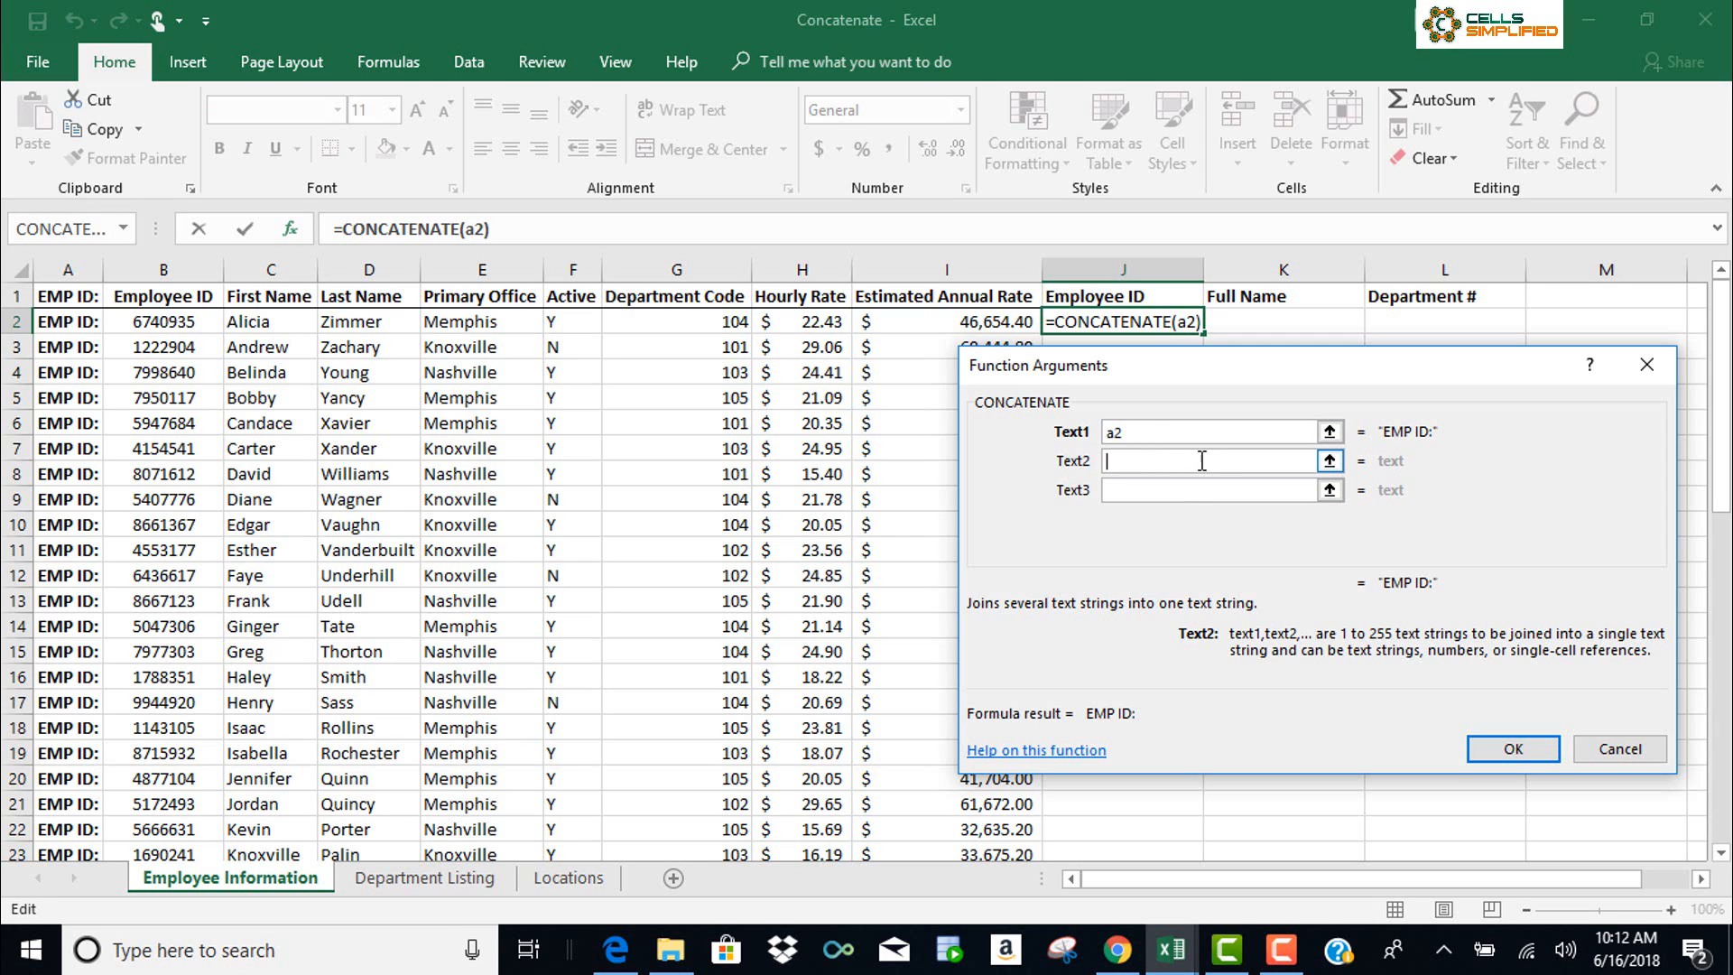
pyautogui.click(181, 325)
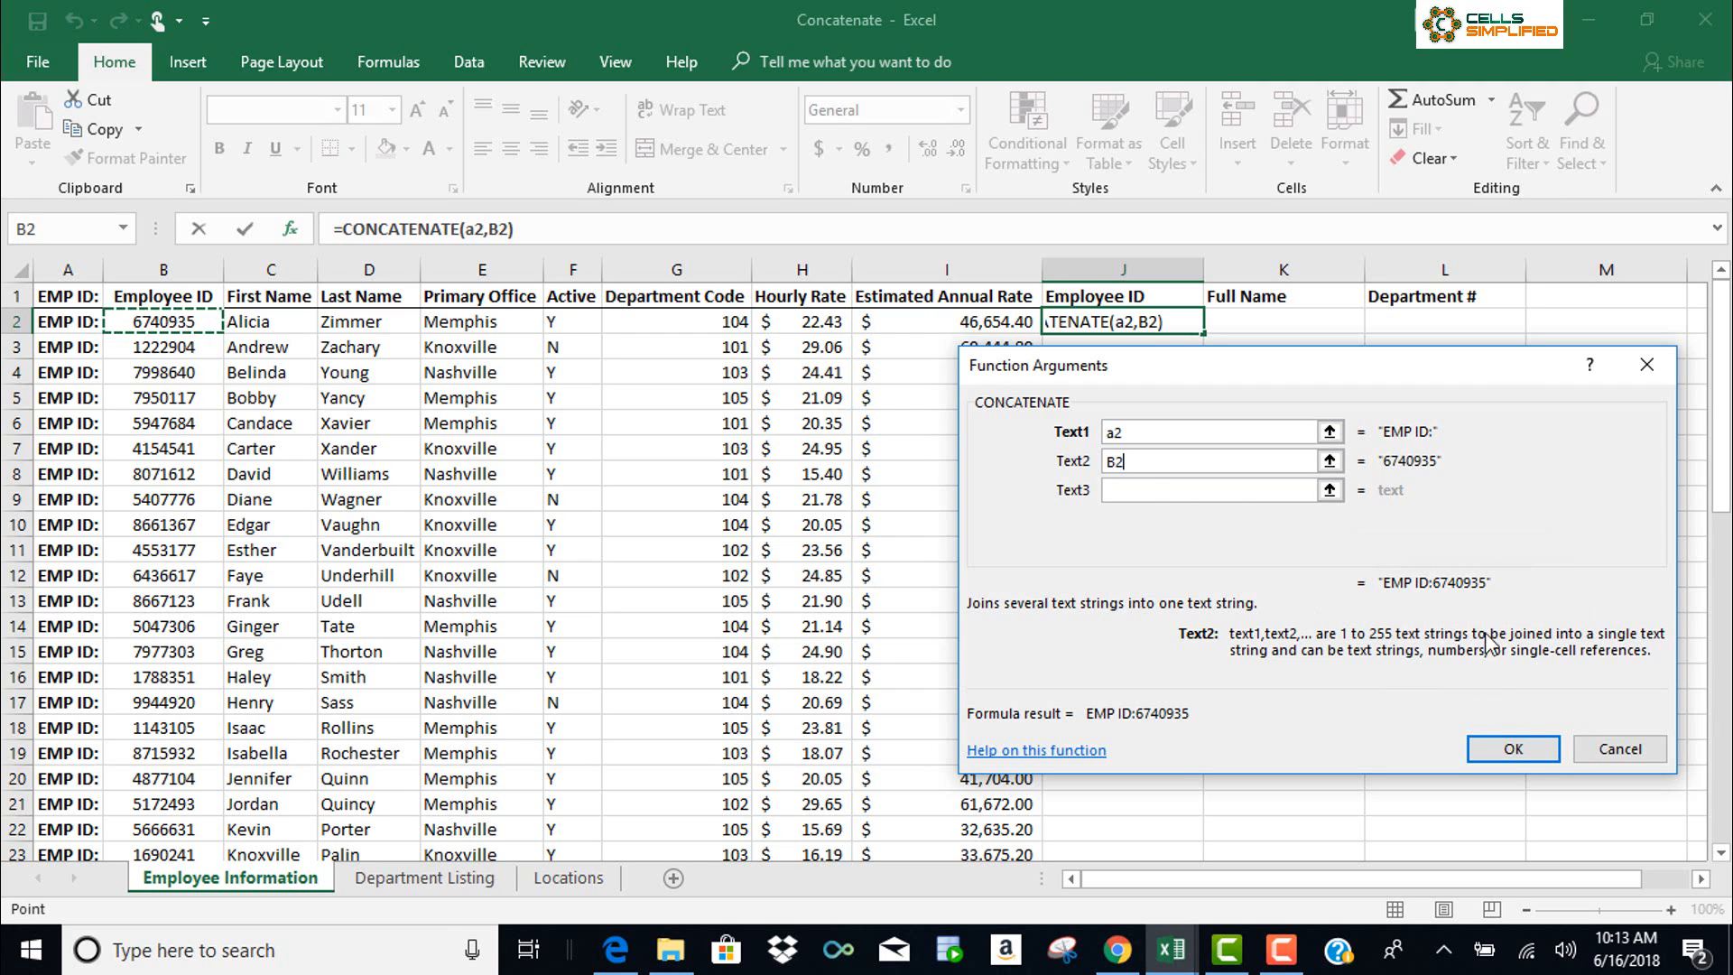
pyautogui.click(1515, 749)
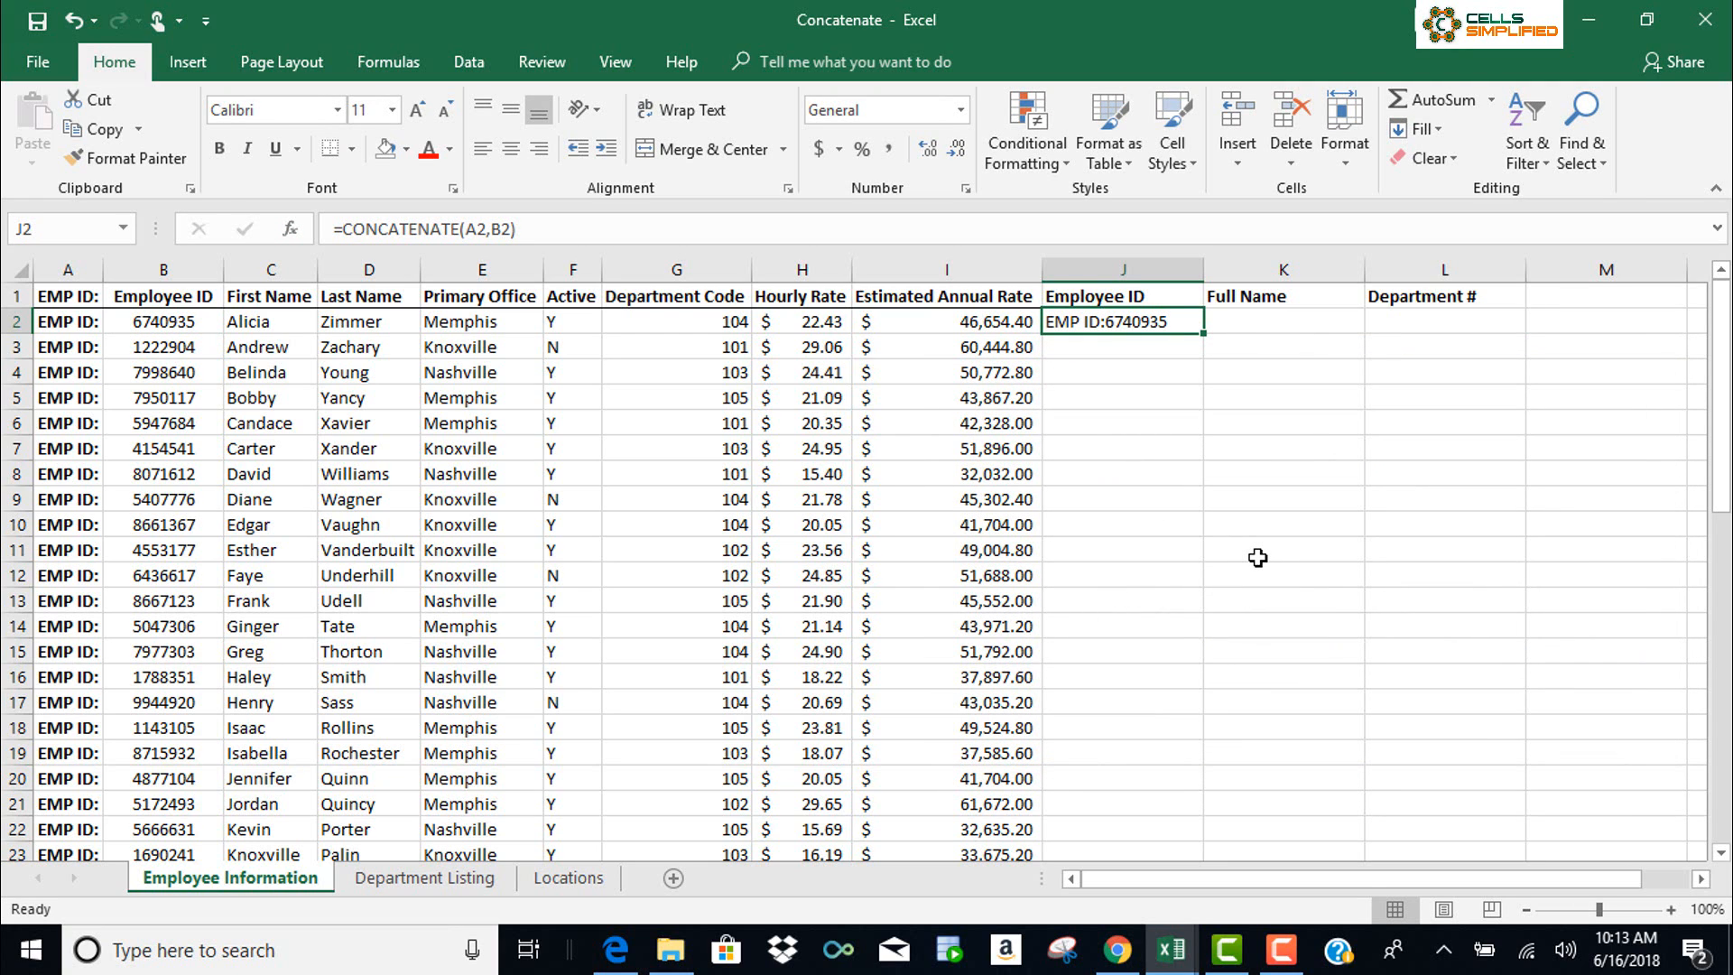
pyautogui.click(1289, 324)
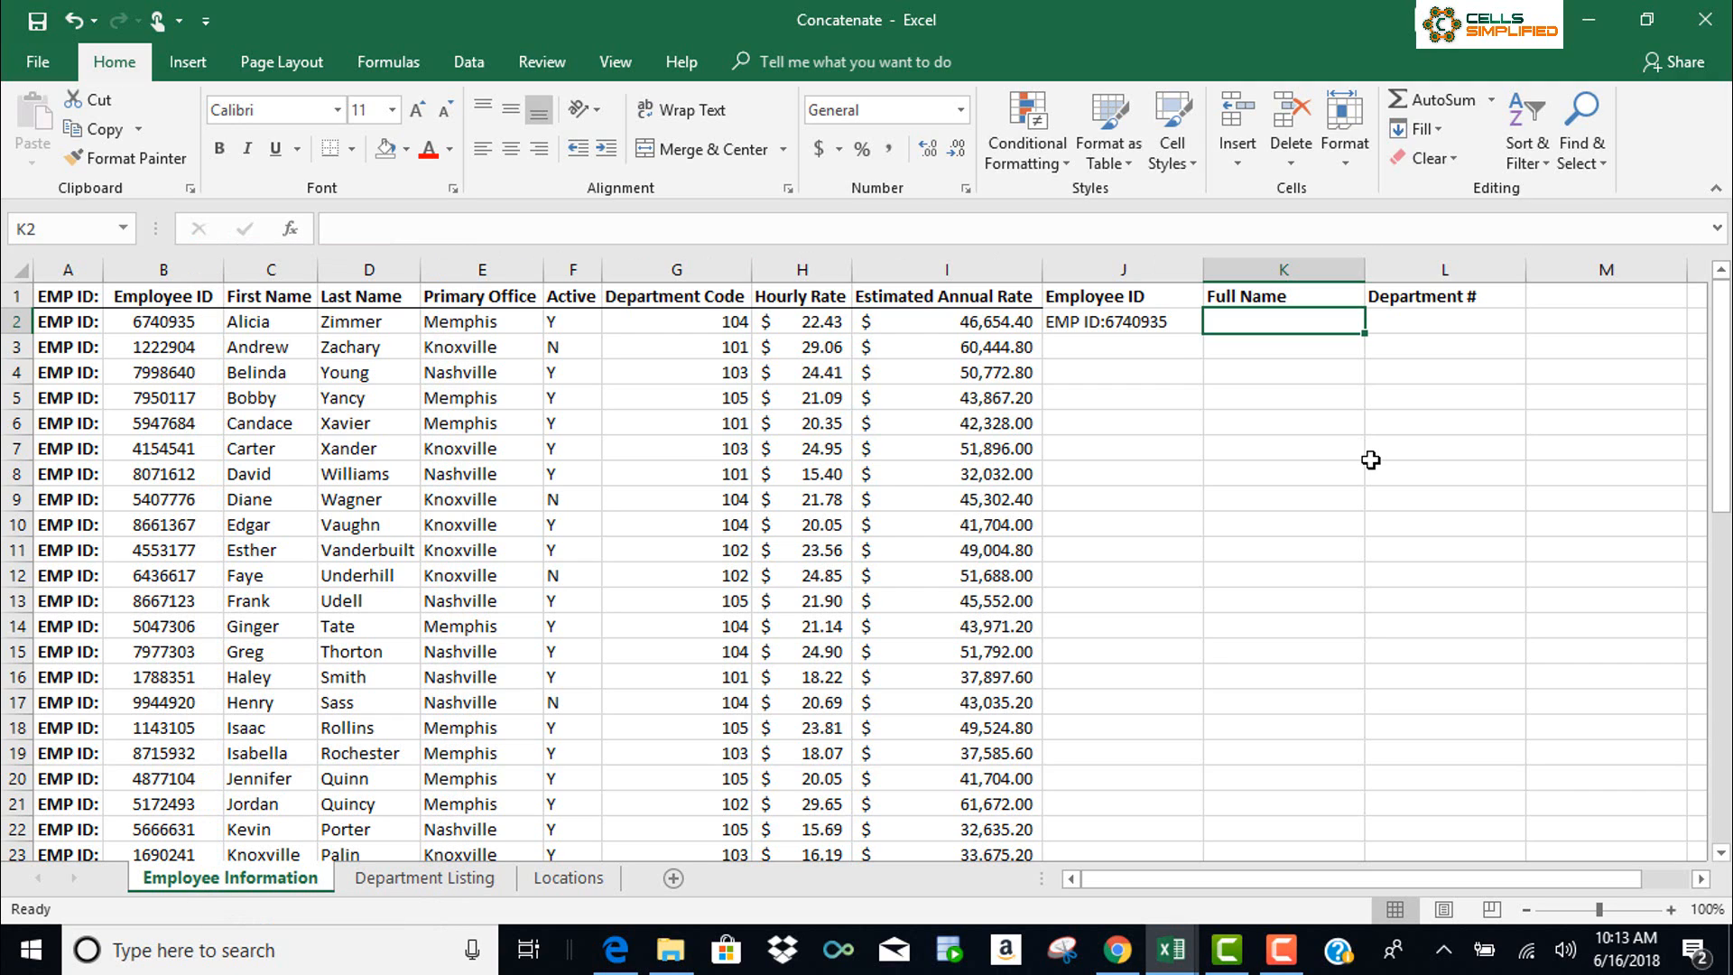
pyautogui.click(1156, 325)
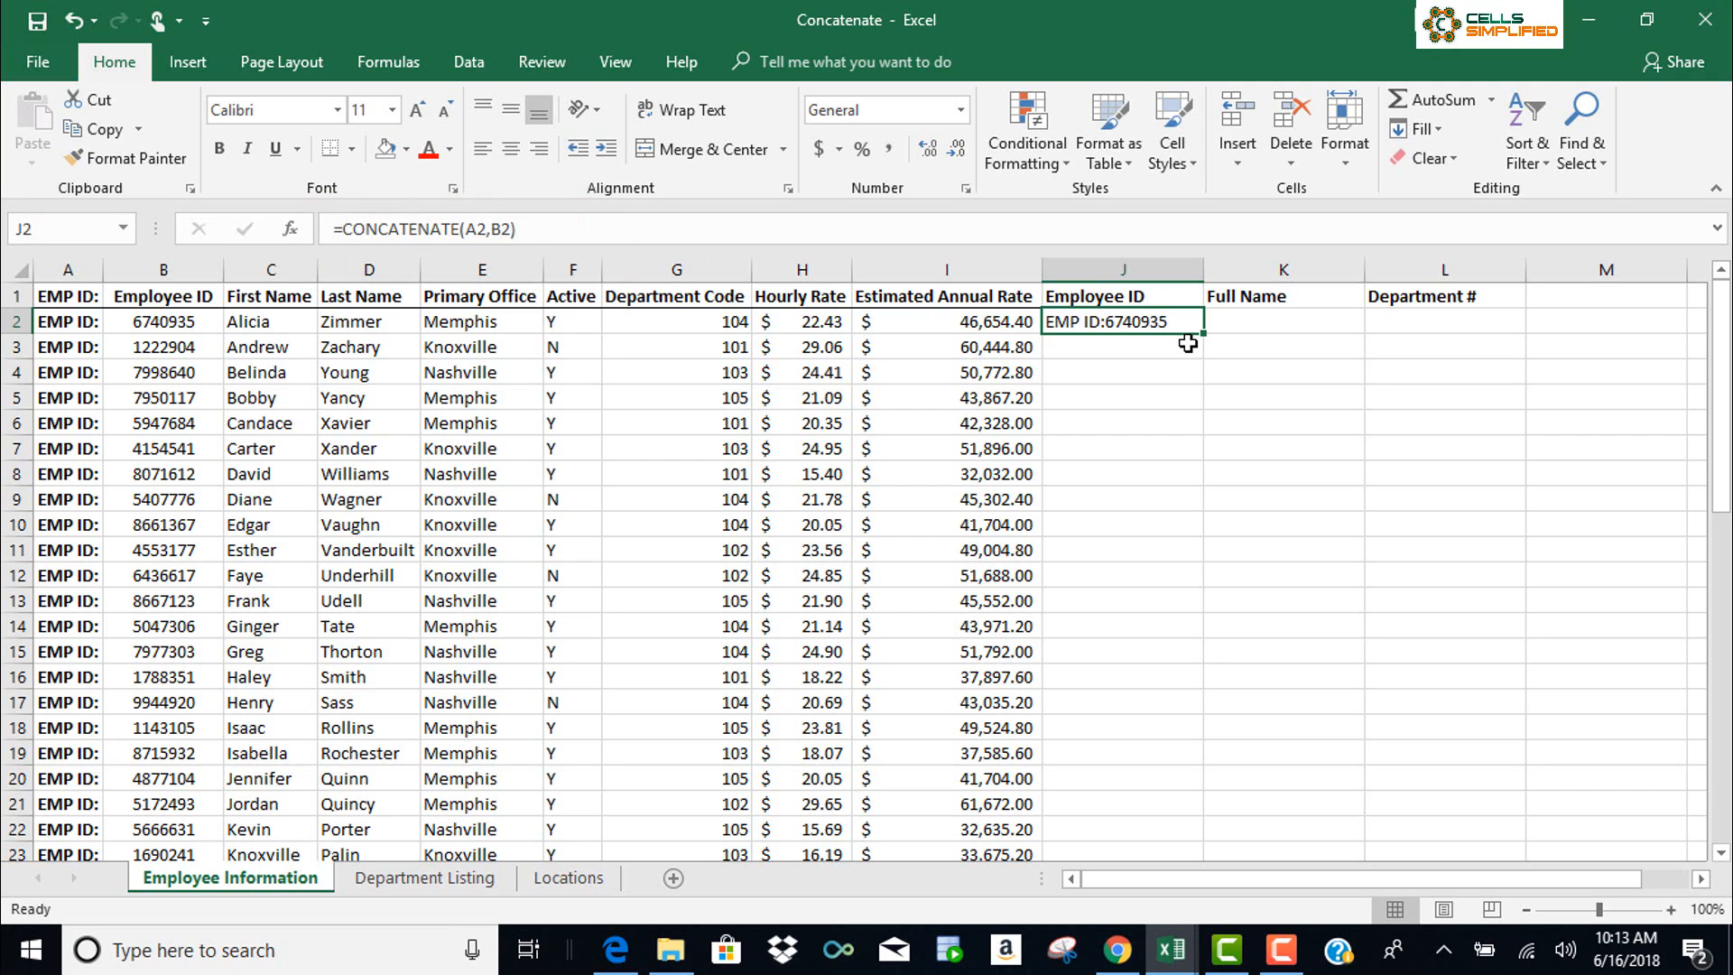
pyautogui.click(1249, 322)
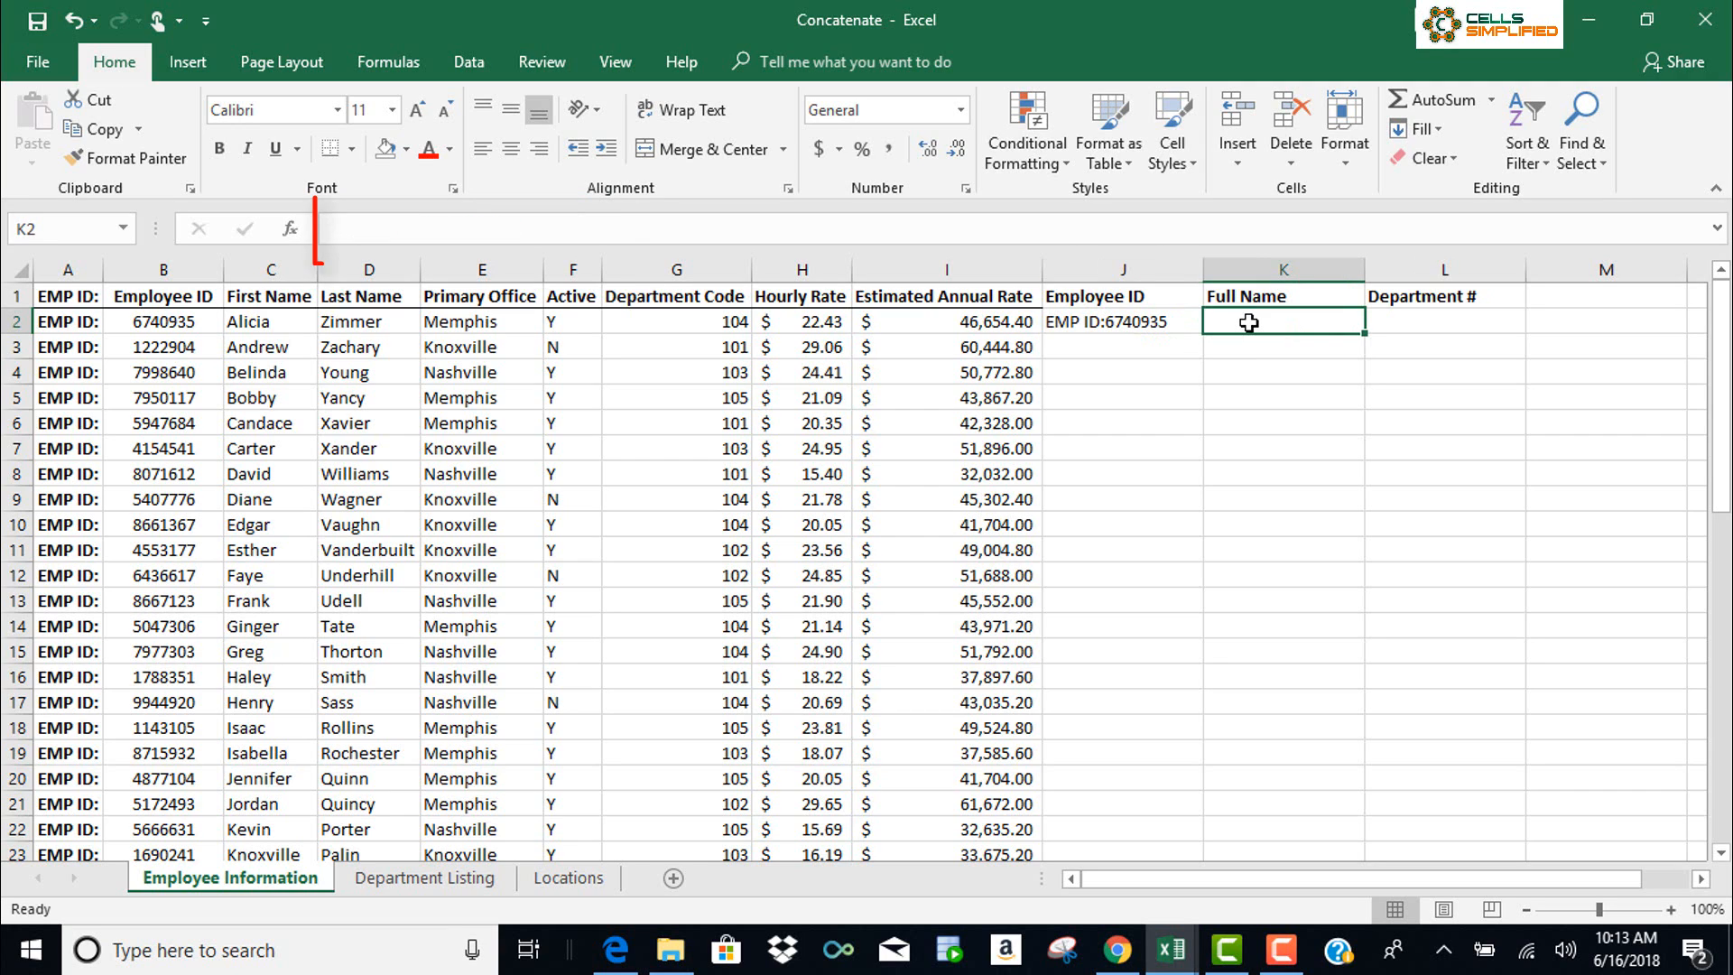
# Enter =CONCATENATE(C2," ",D2) in K2 to show the first and last name with a space
pyautogui.write('=conc')
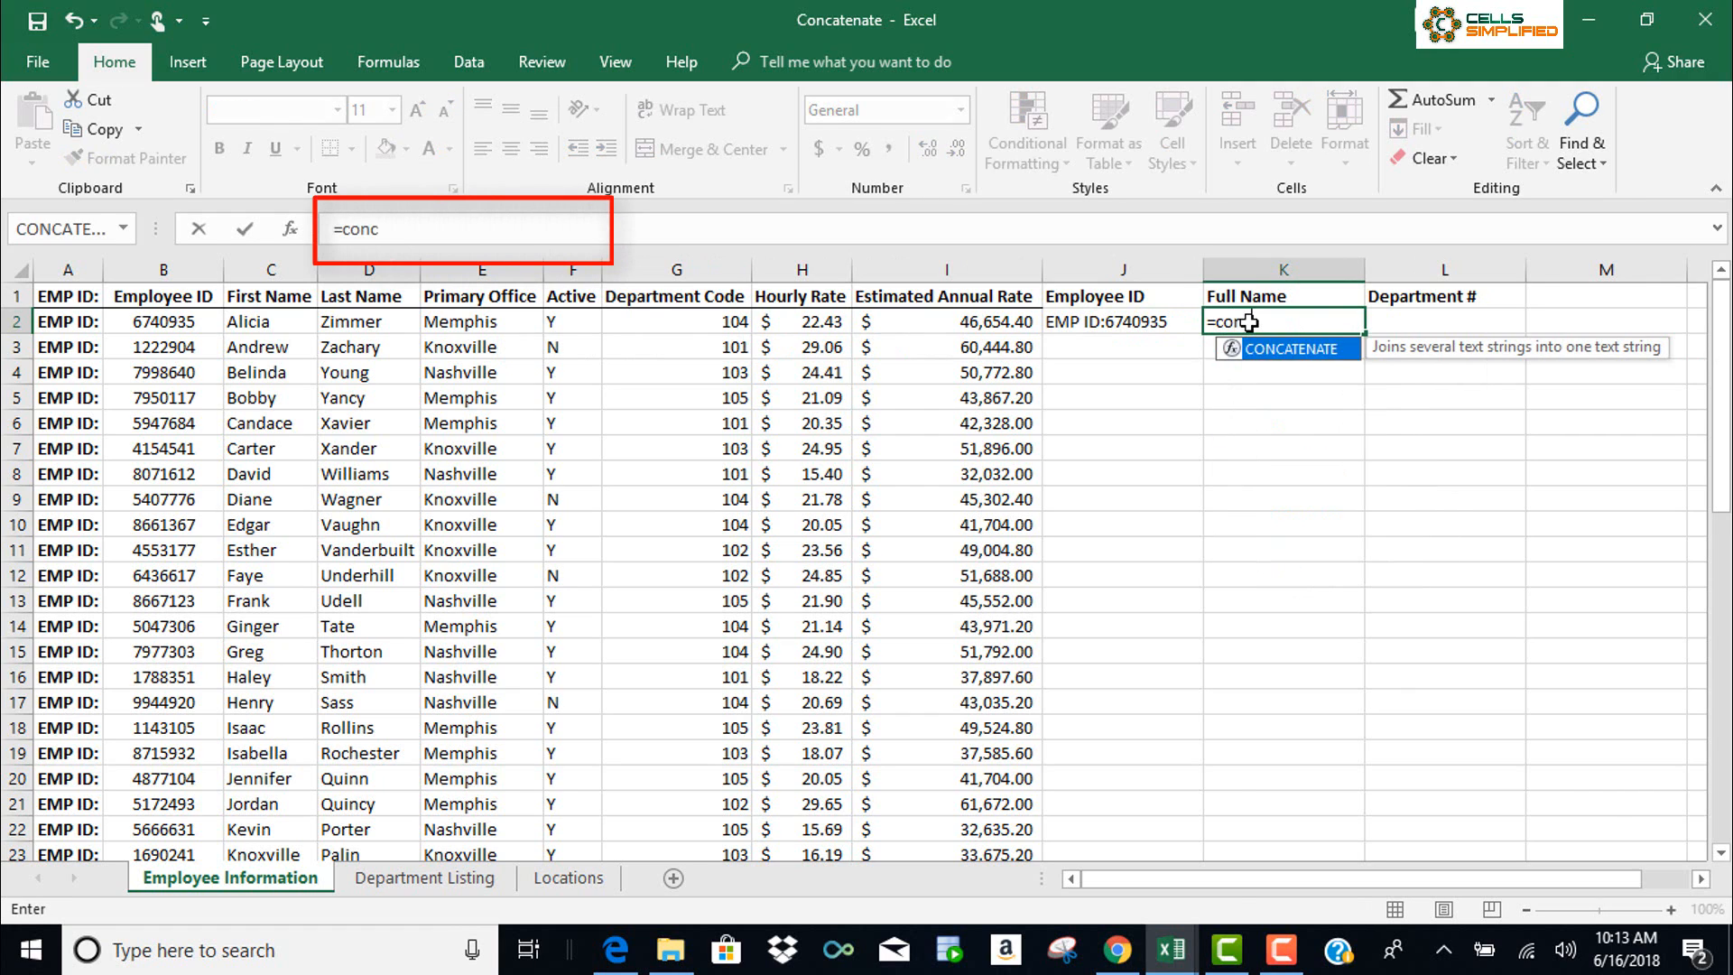
pyautogui.write('atenate(')
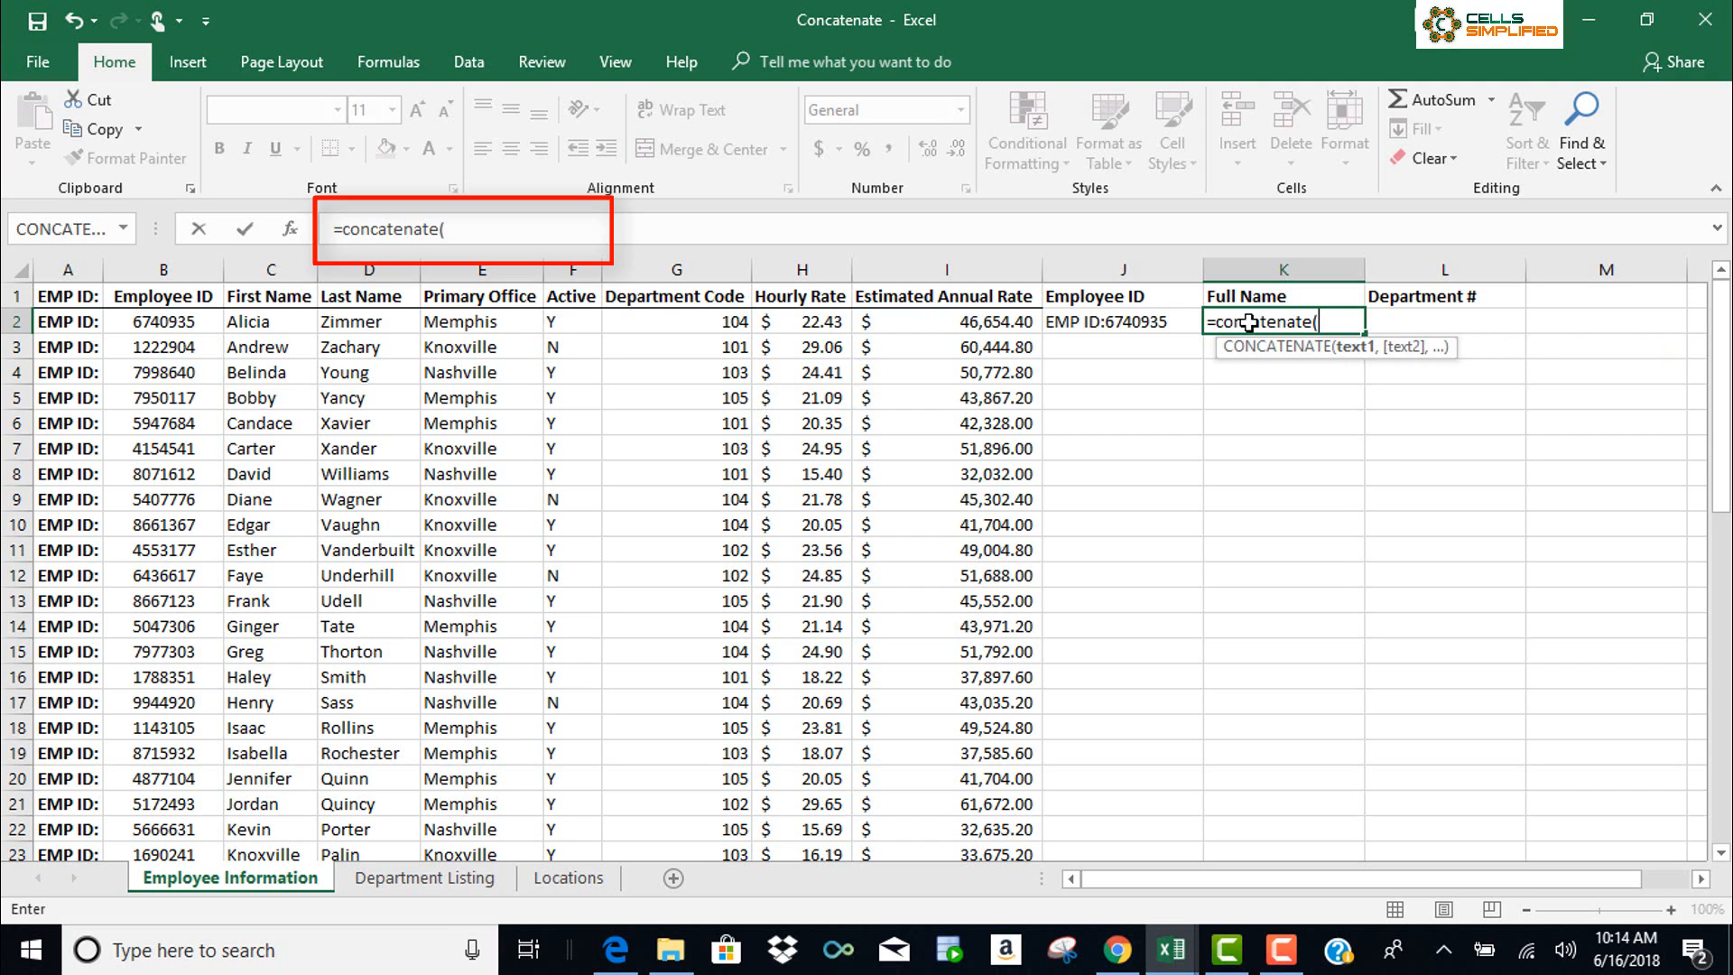
pyautogui.write('c2')
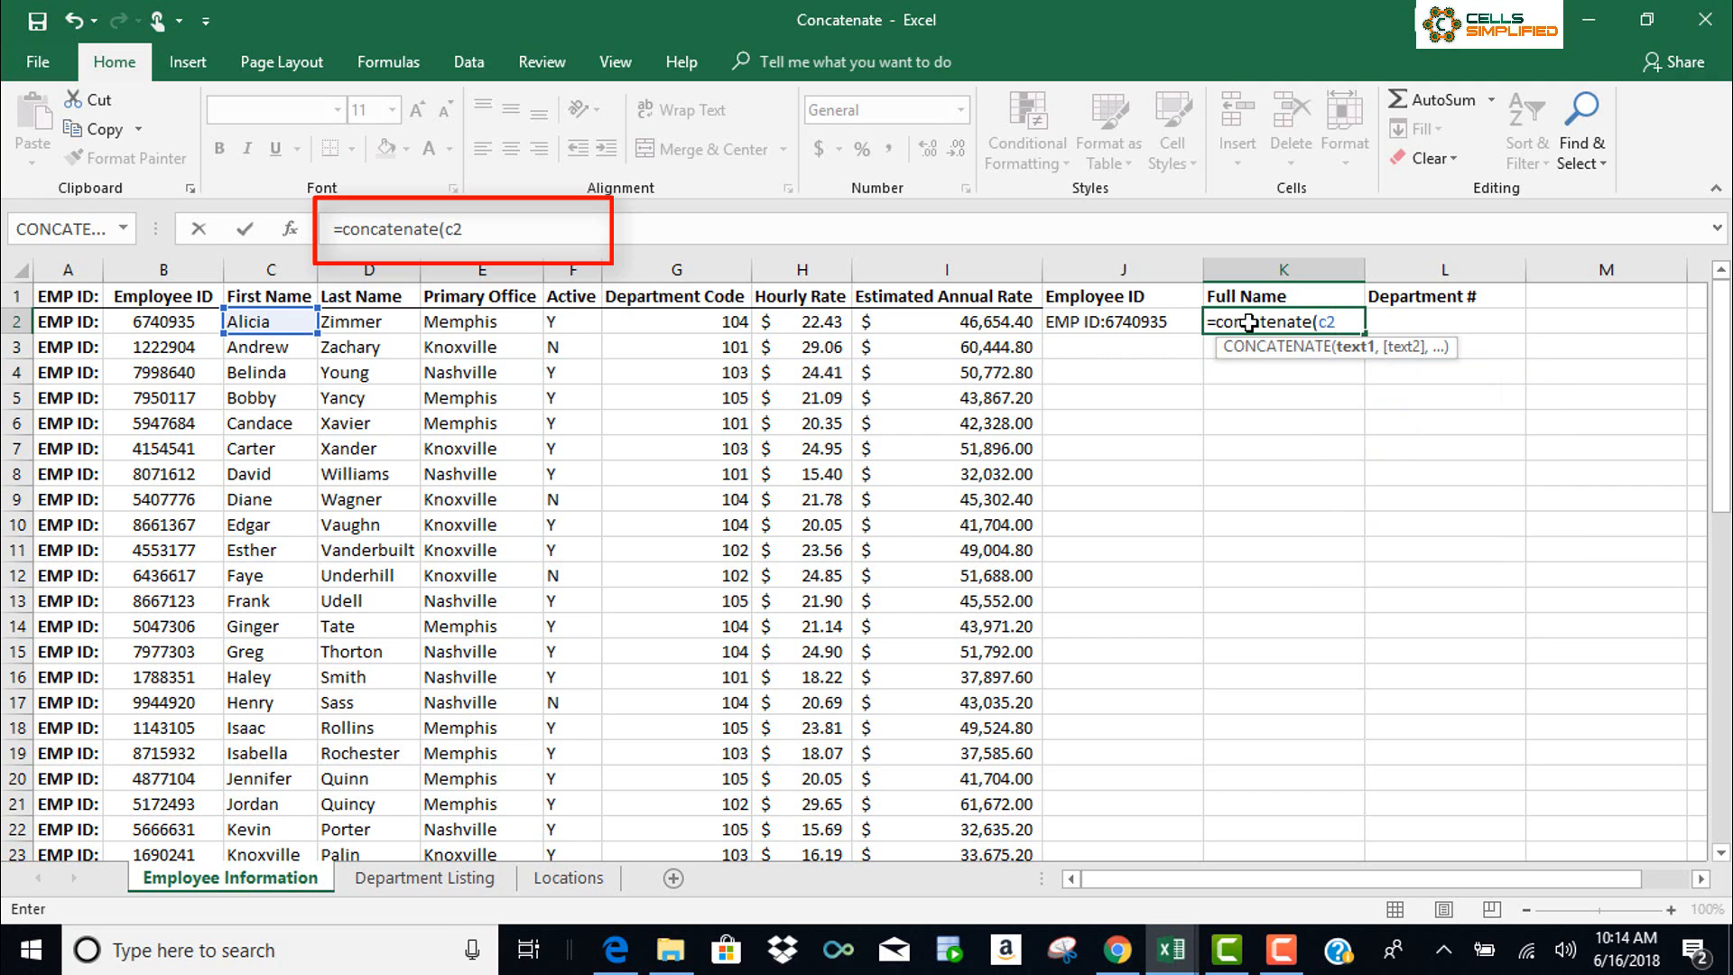
pyautogui.write(',')
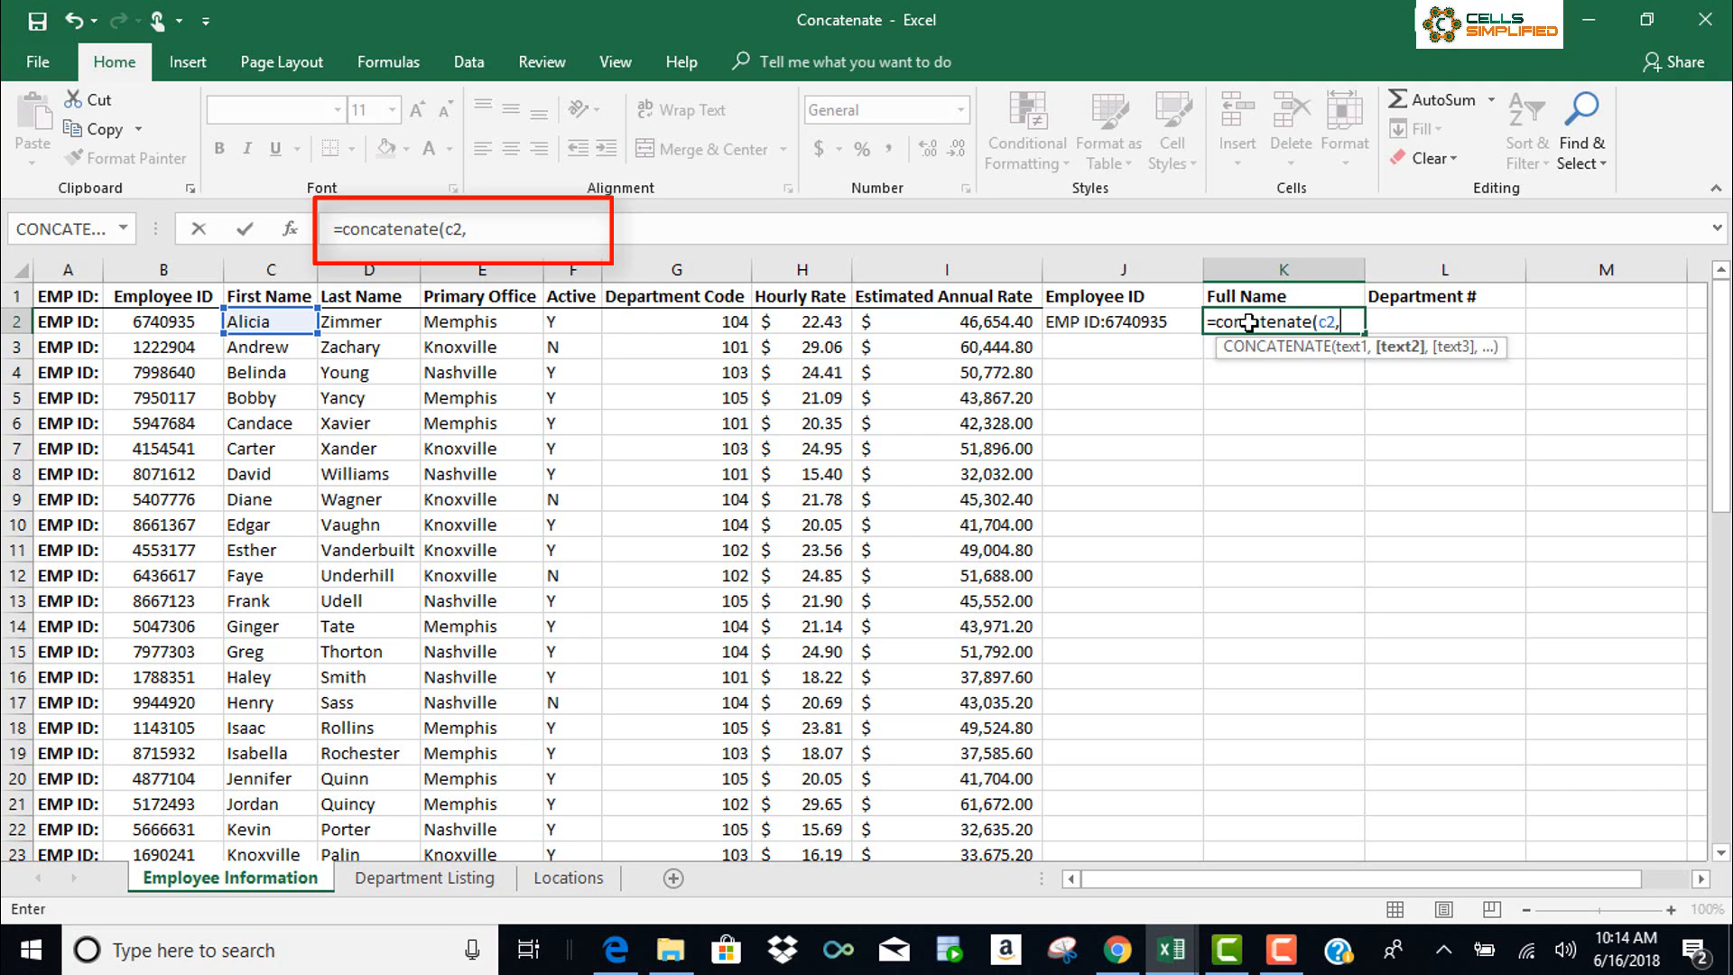
pyautogui.write('" "')
pyautogui.write(',')
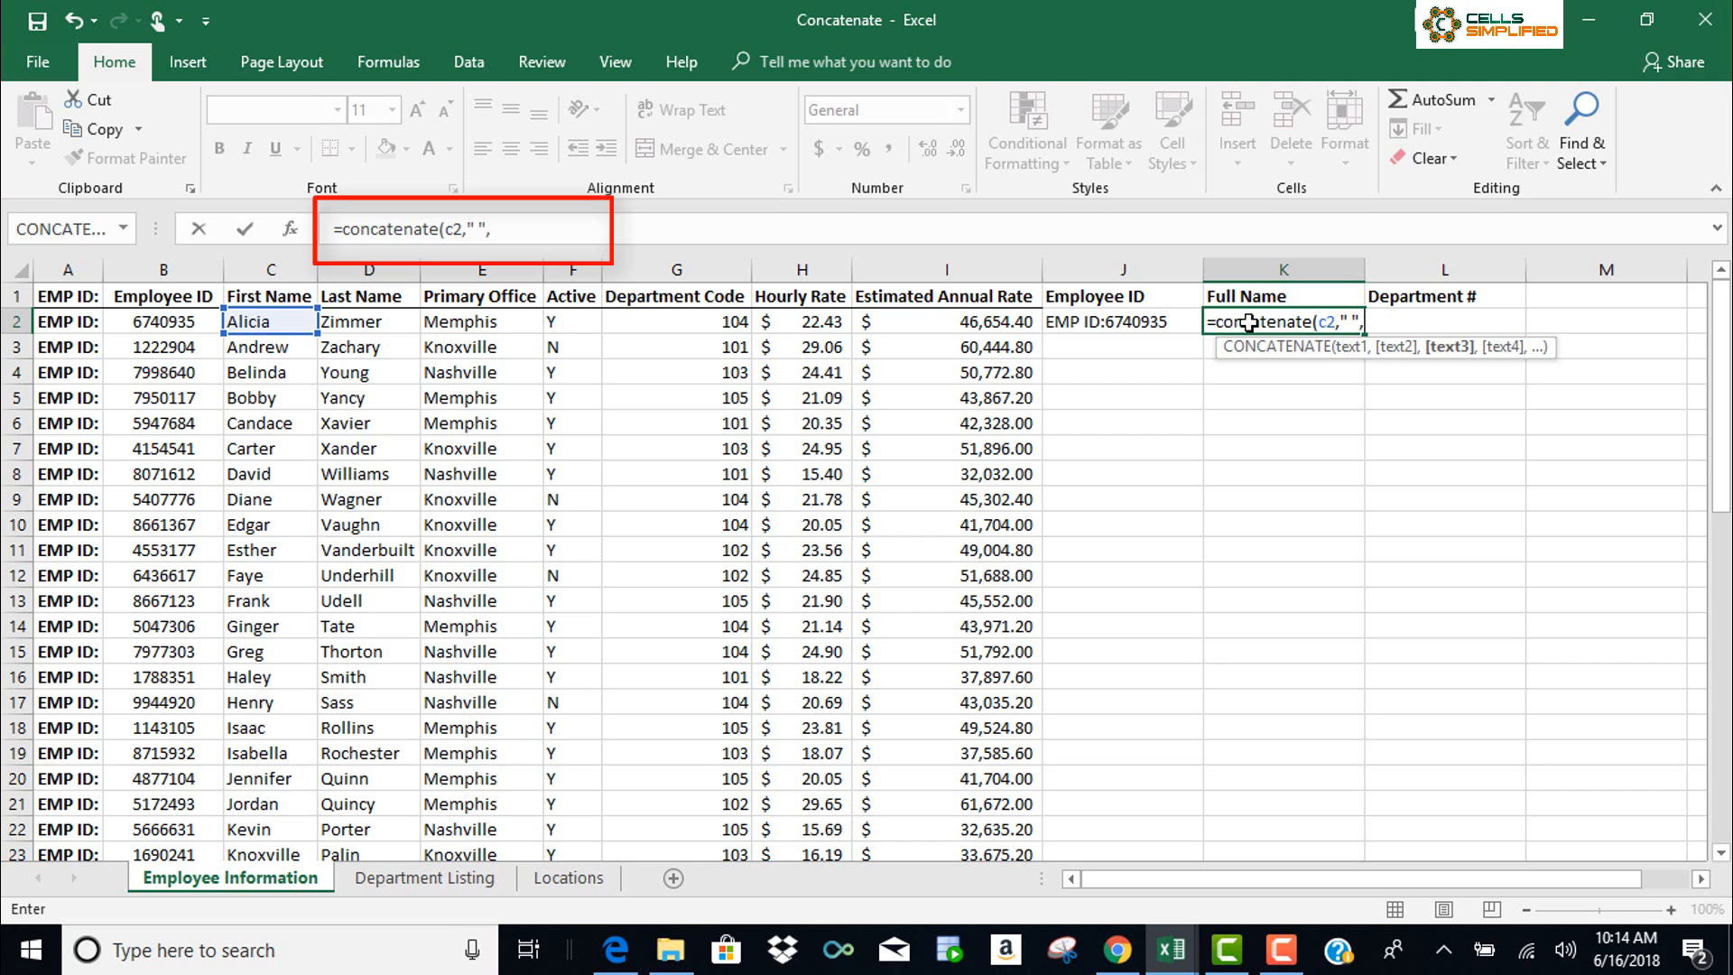
pyautogui.write('d2')
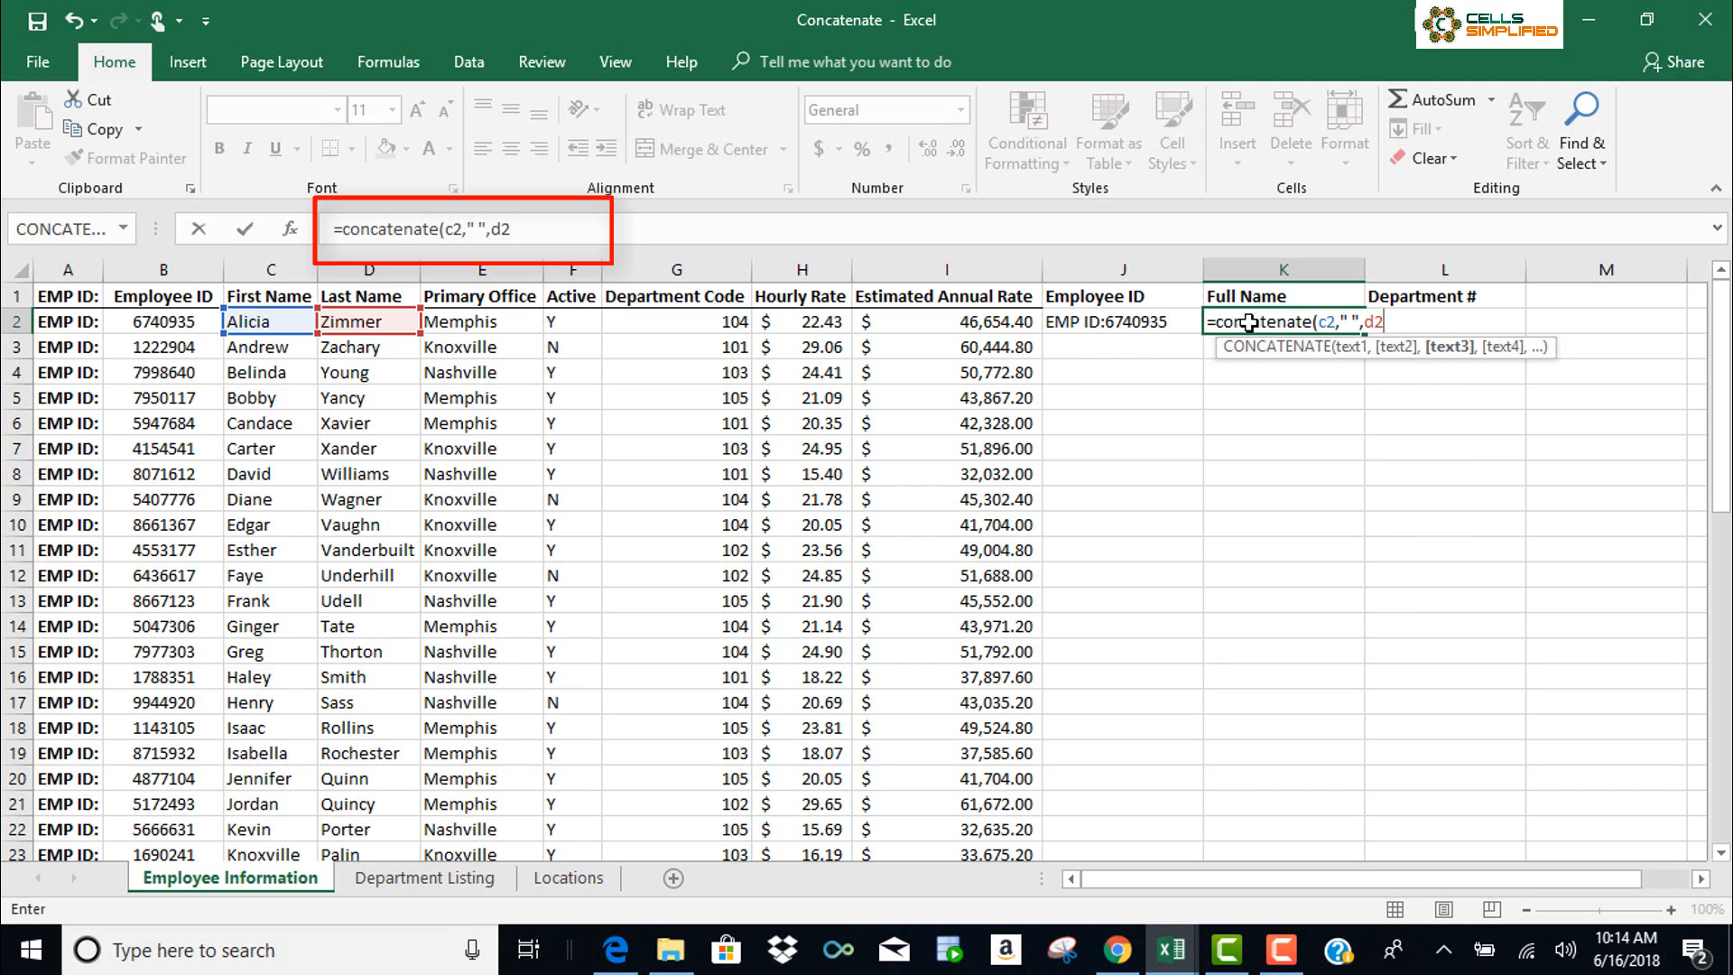
pyautogui.write(')')
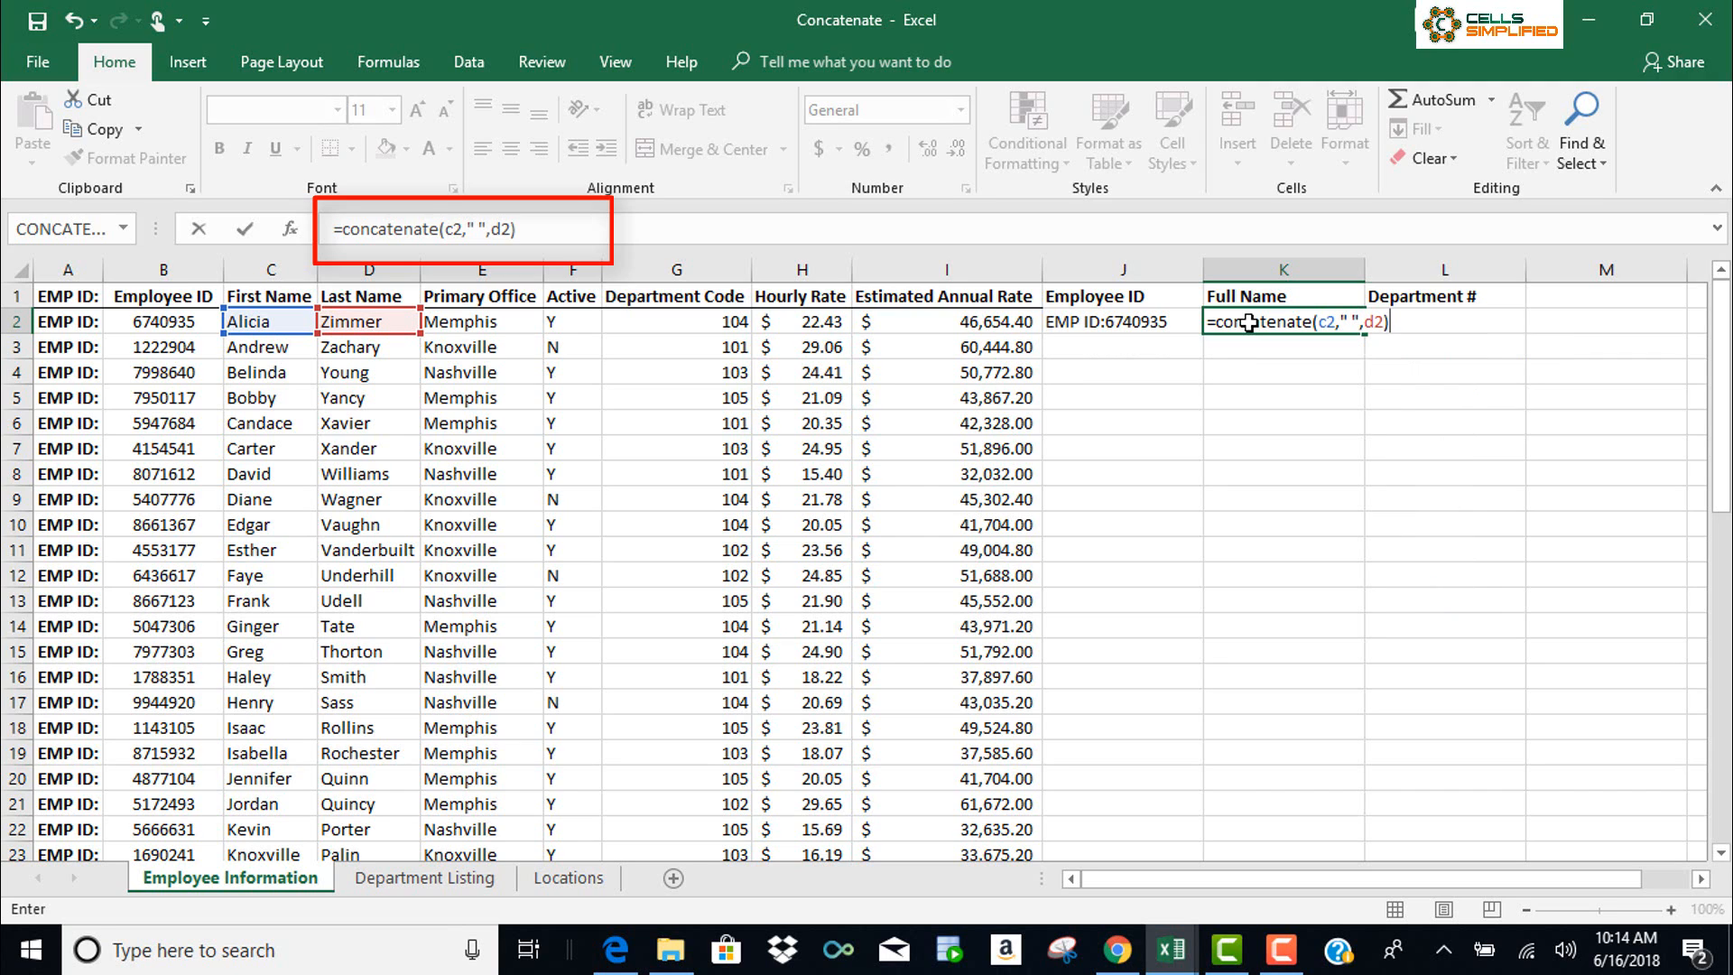
pyautogui.press('Return')
pyautogui.click(1351, 327)
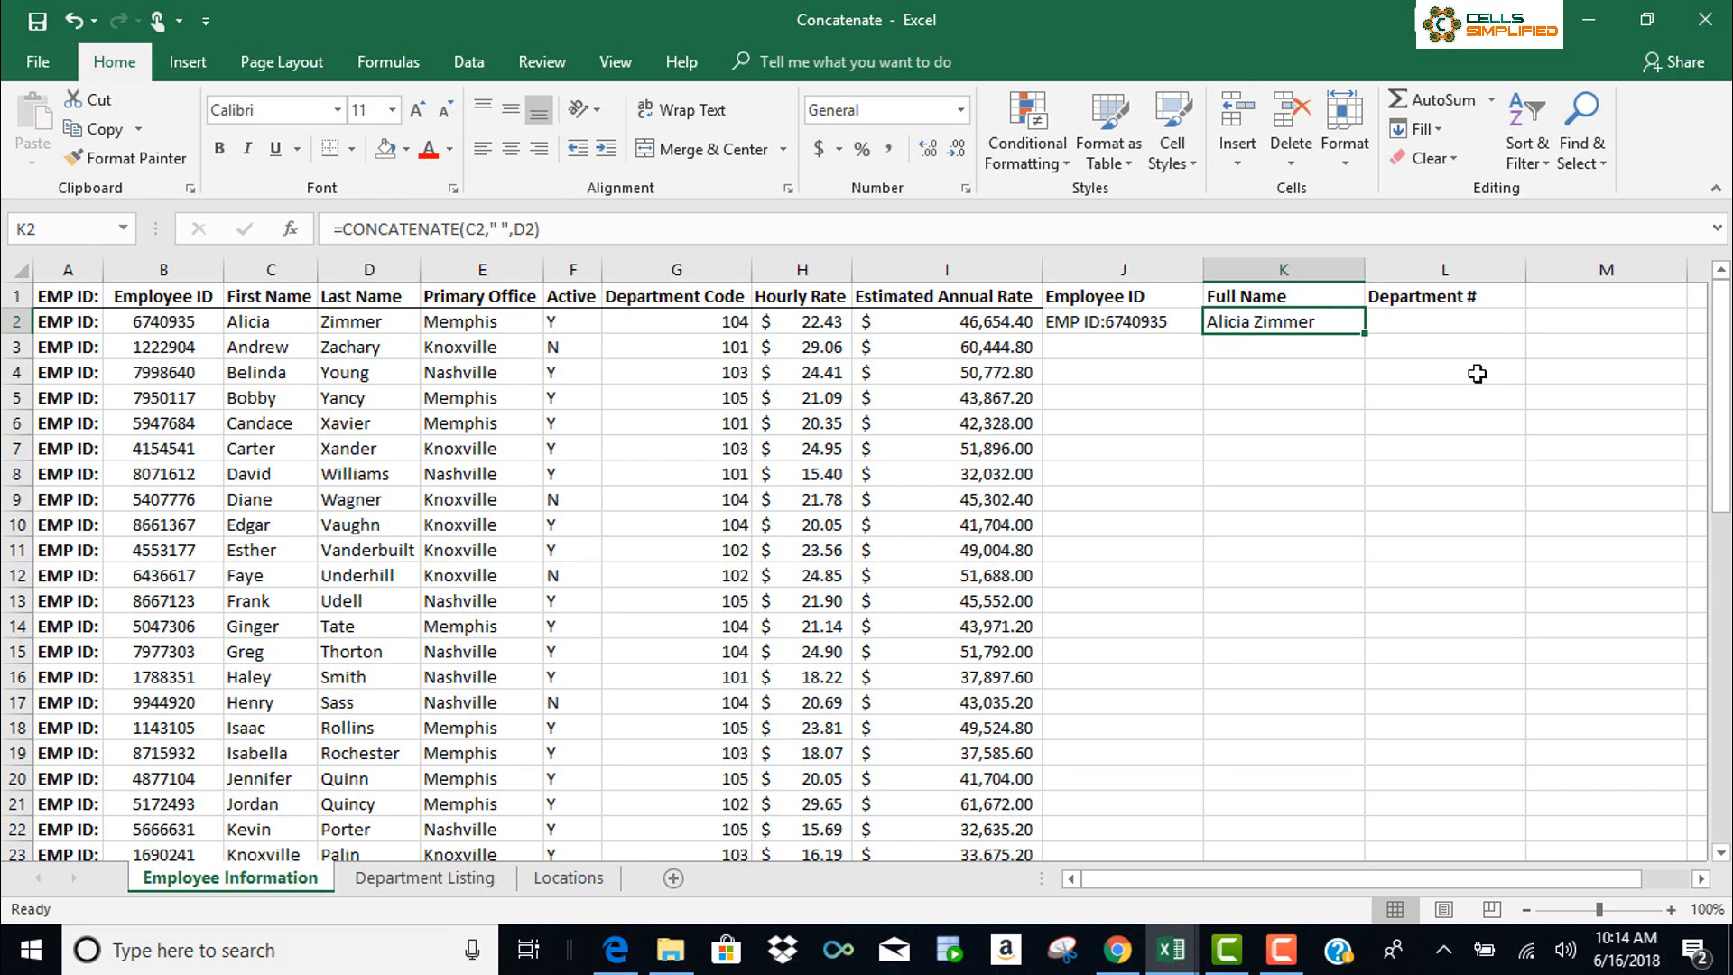
pyautogui.click(1504, 317)
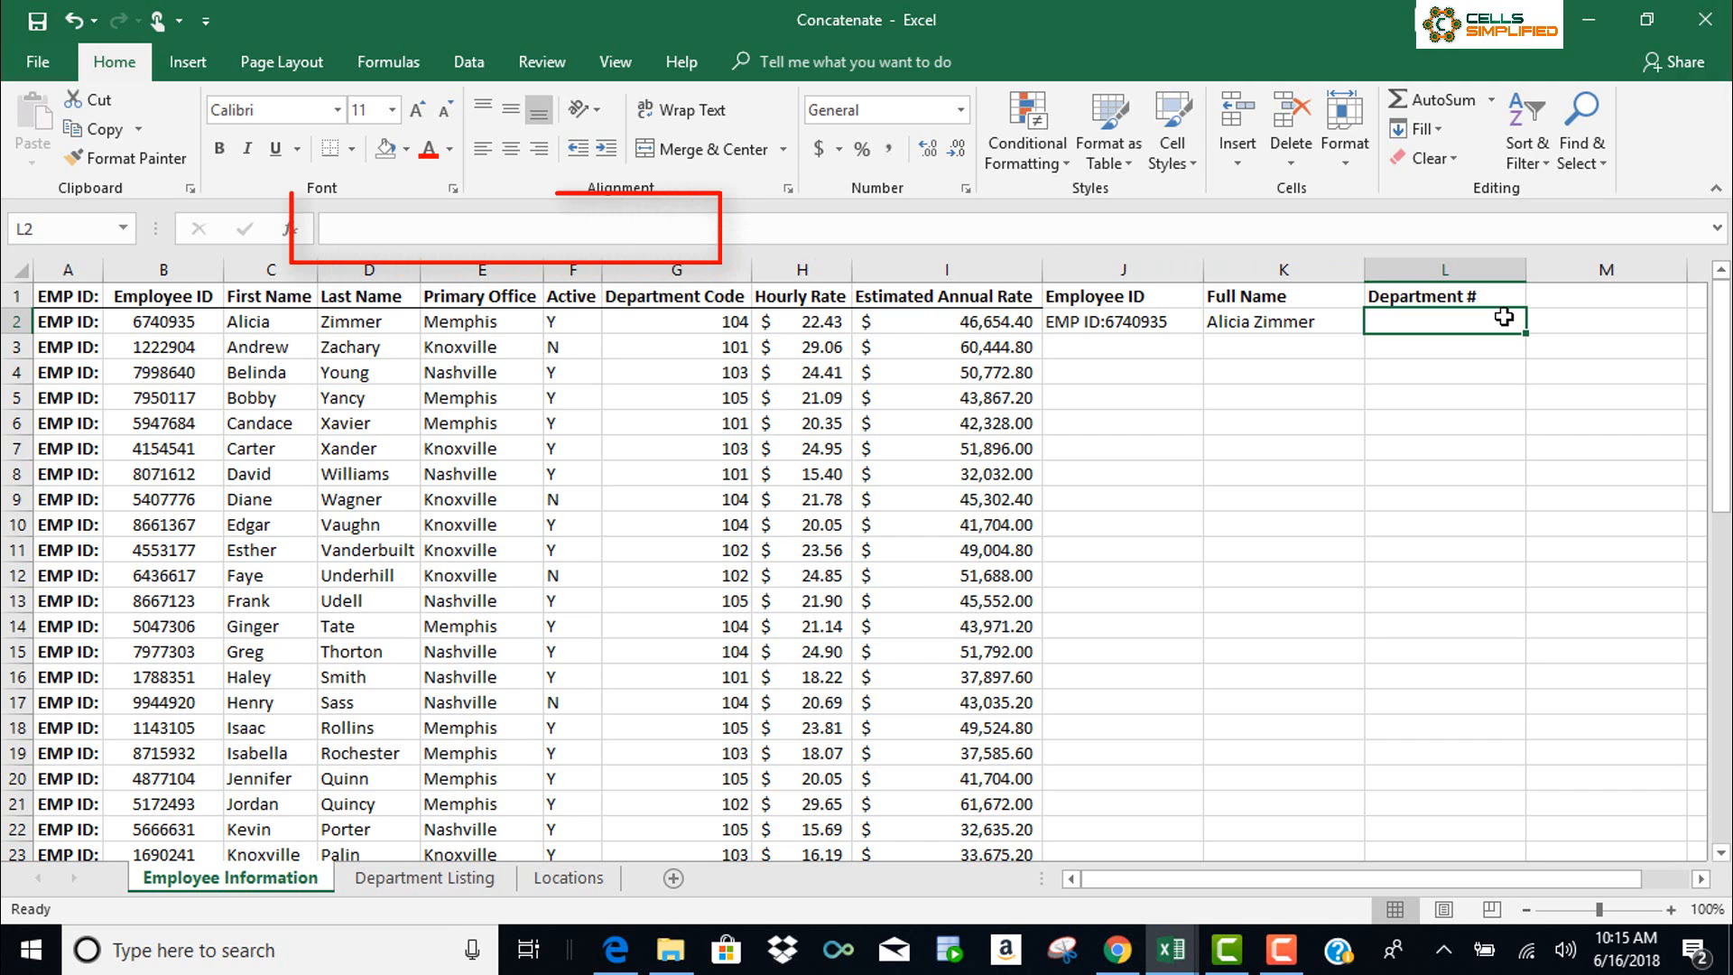
# Enter ="Dept. "&G2 in L2 so it displays Dept. 104
pyautogui.write('=')
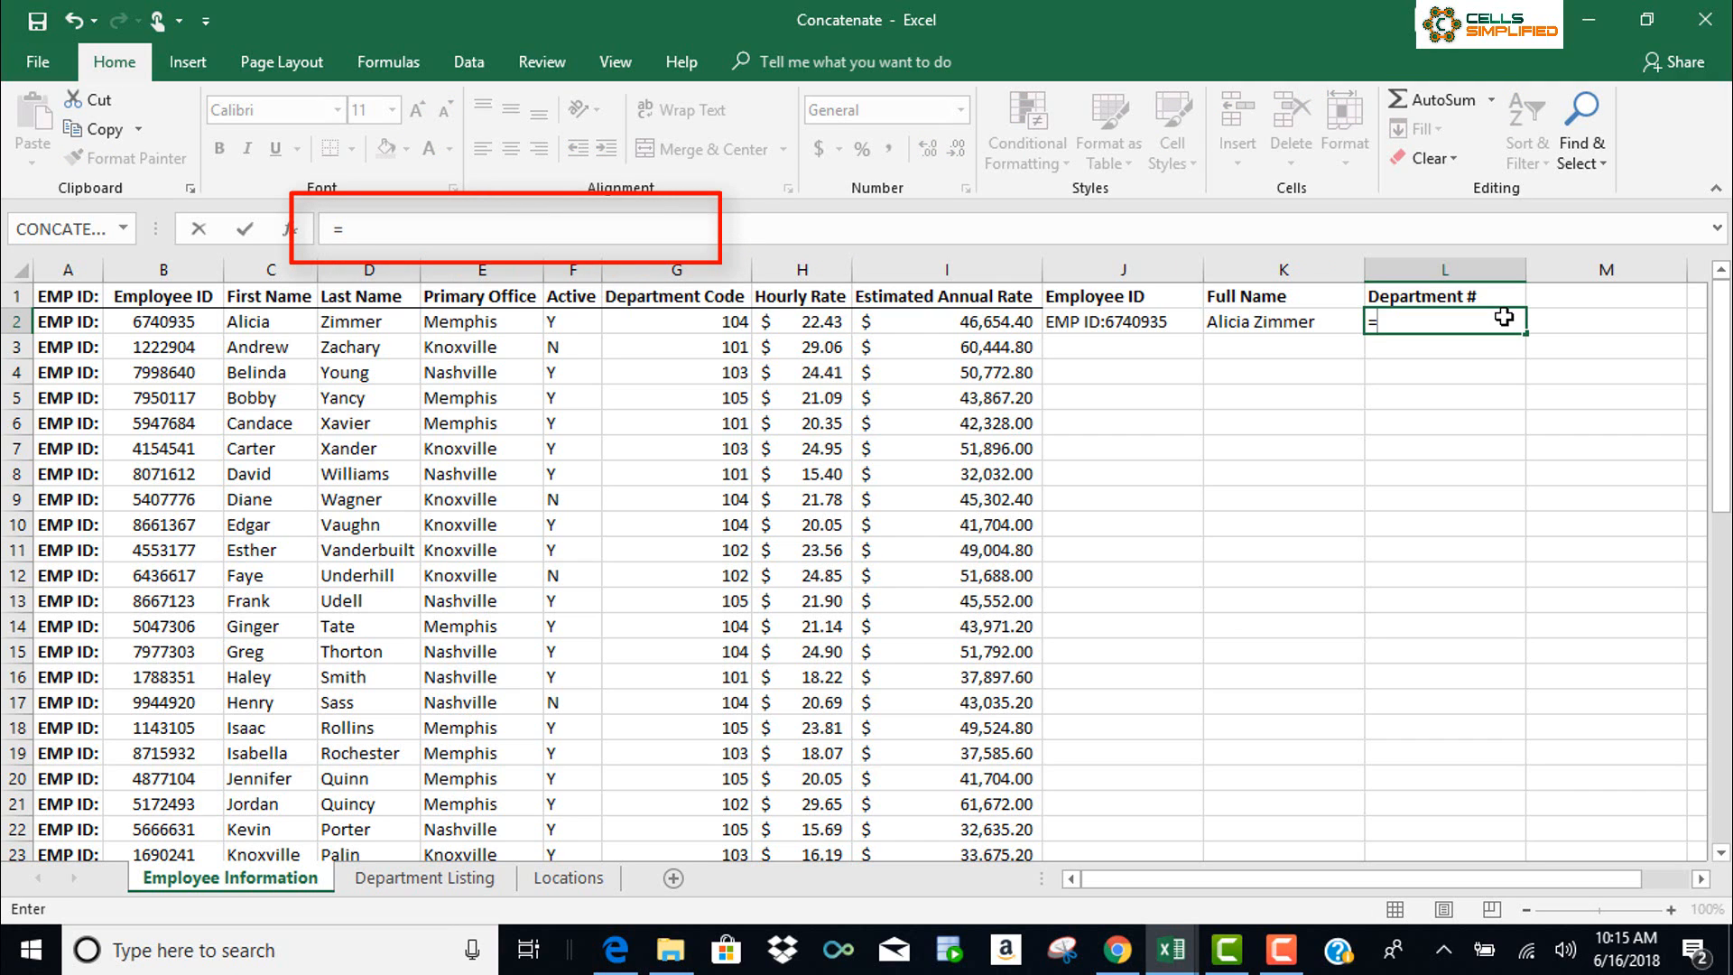
pyautogui.write('"Dept. "')
pyautogui.write('&')
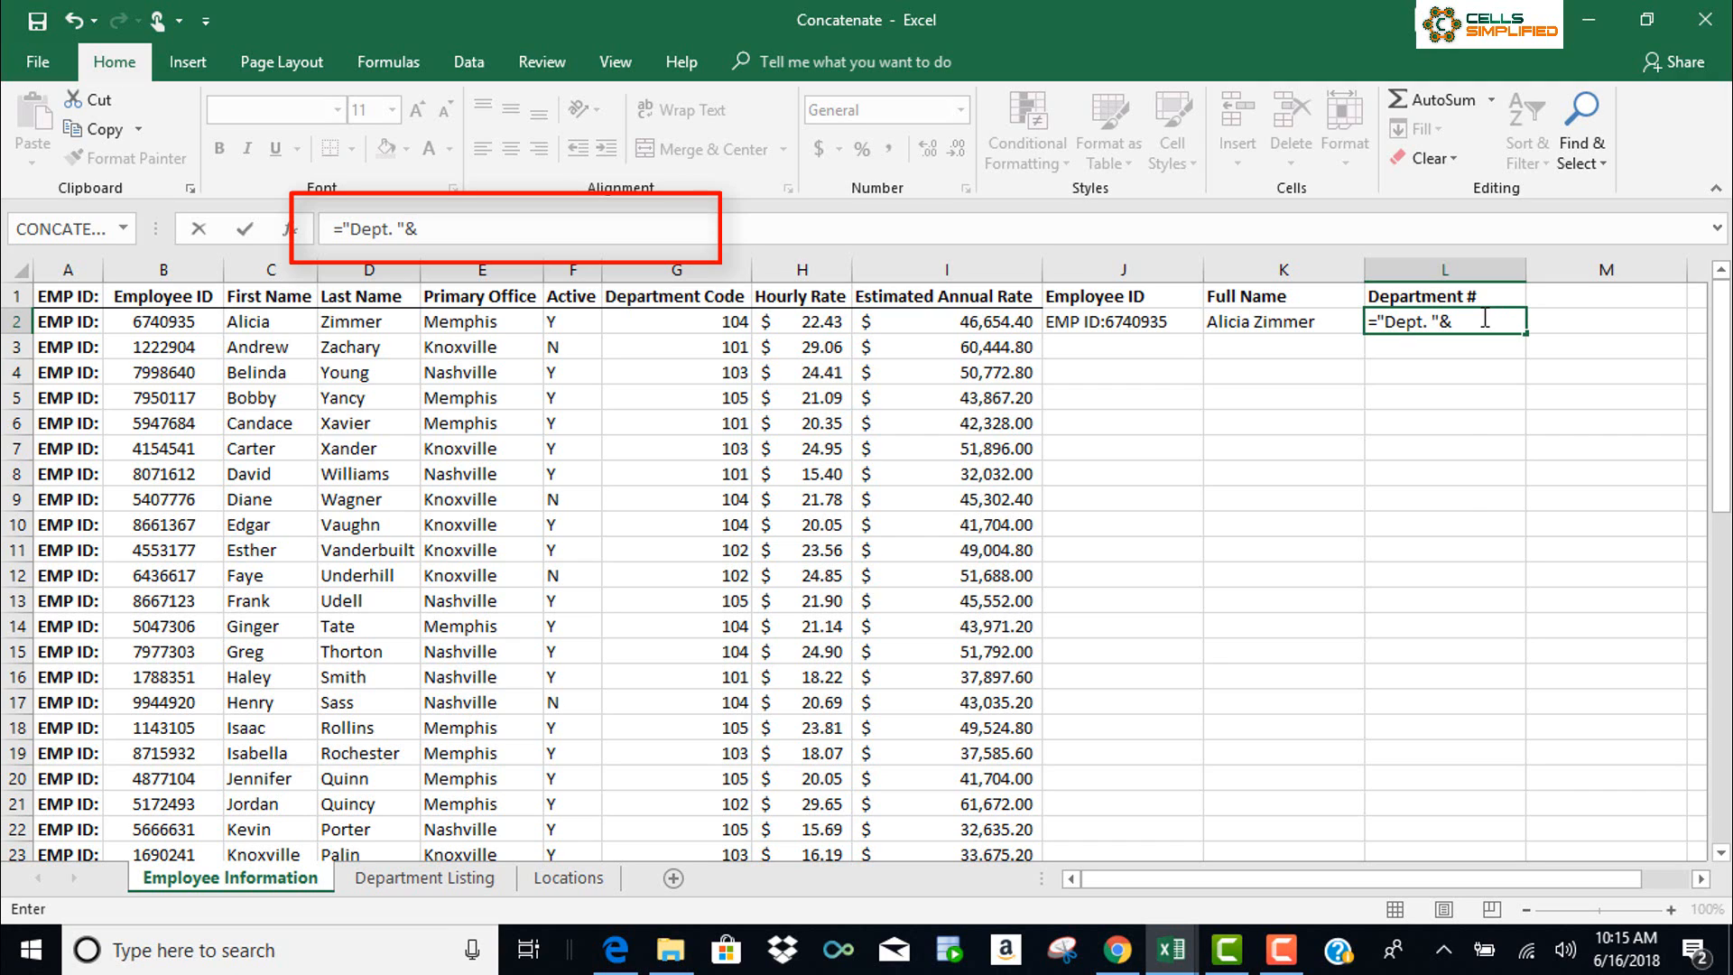
pyautogui.write('g2')
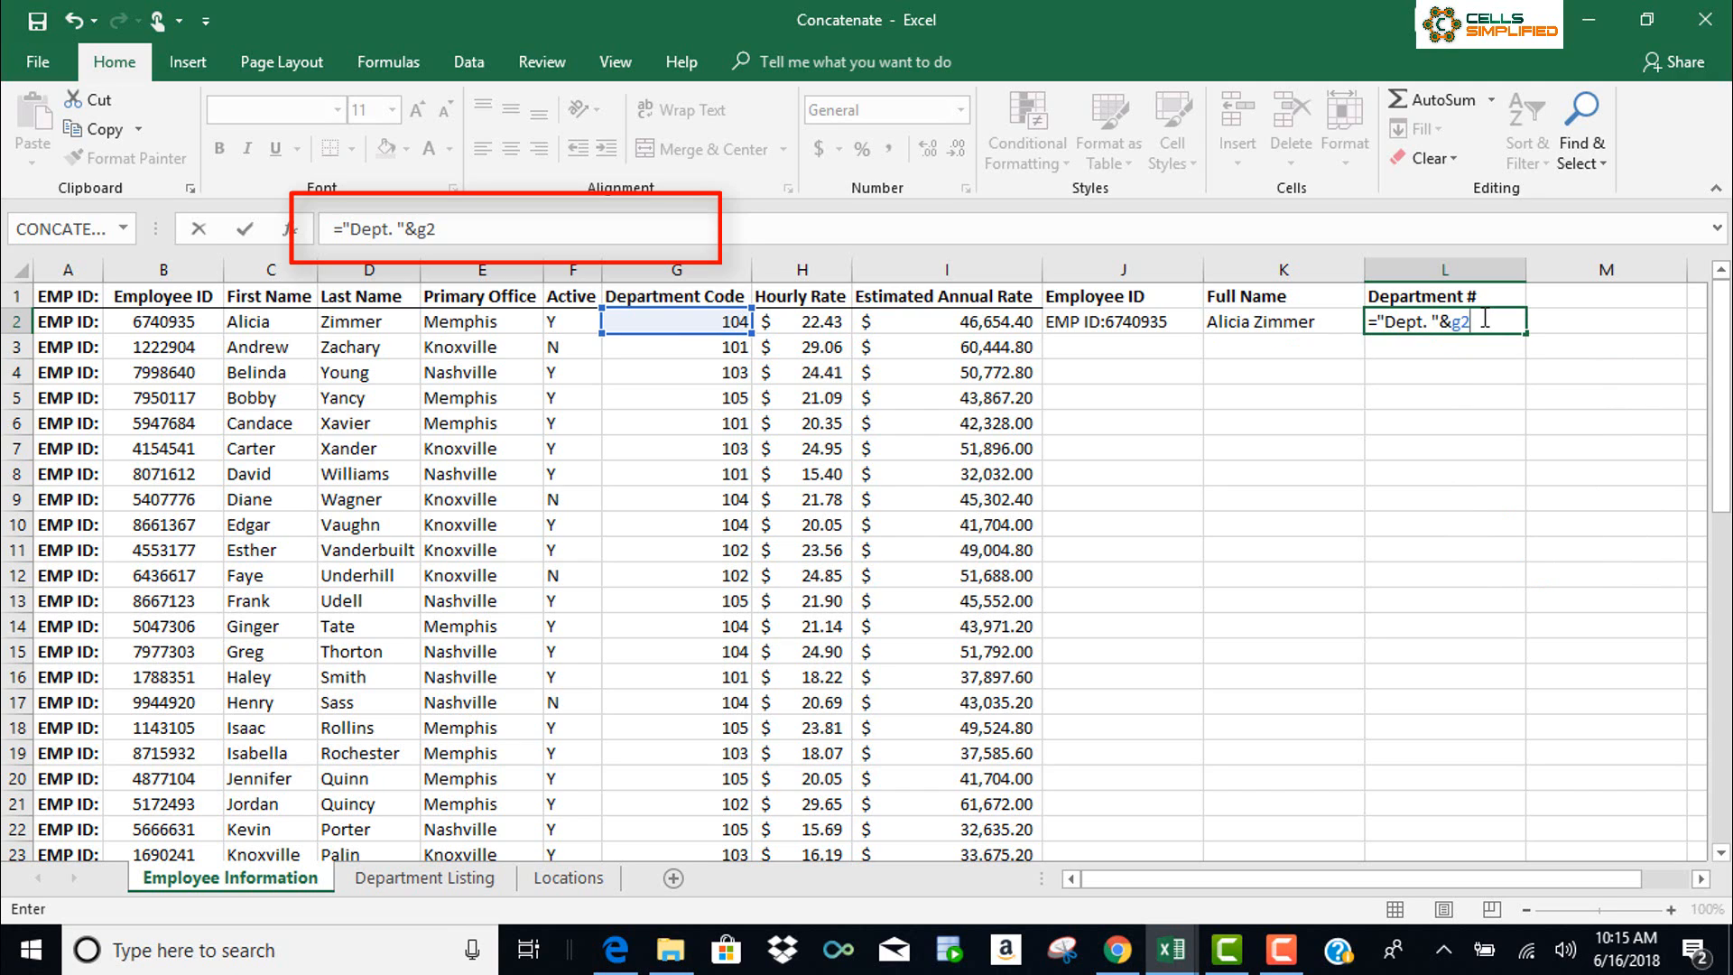
pyautogui.press('Return')
pyautogui.press('Up')
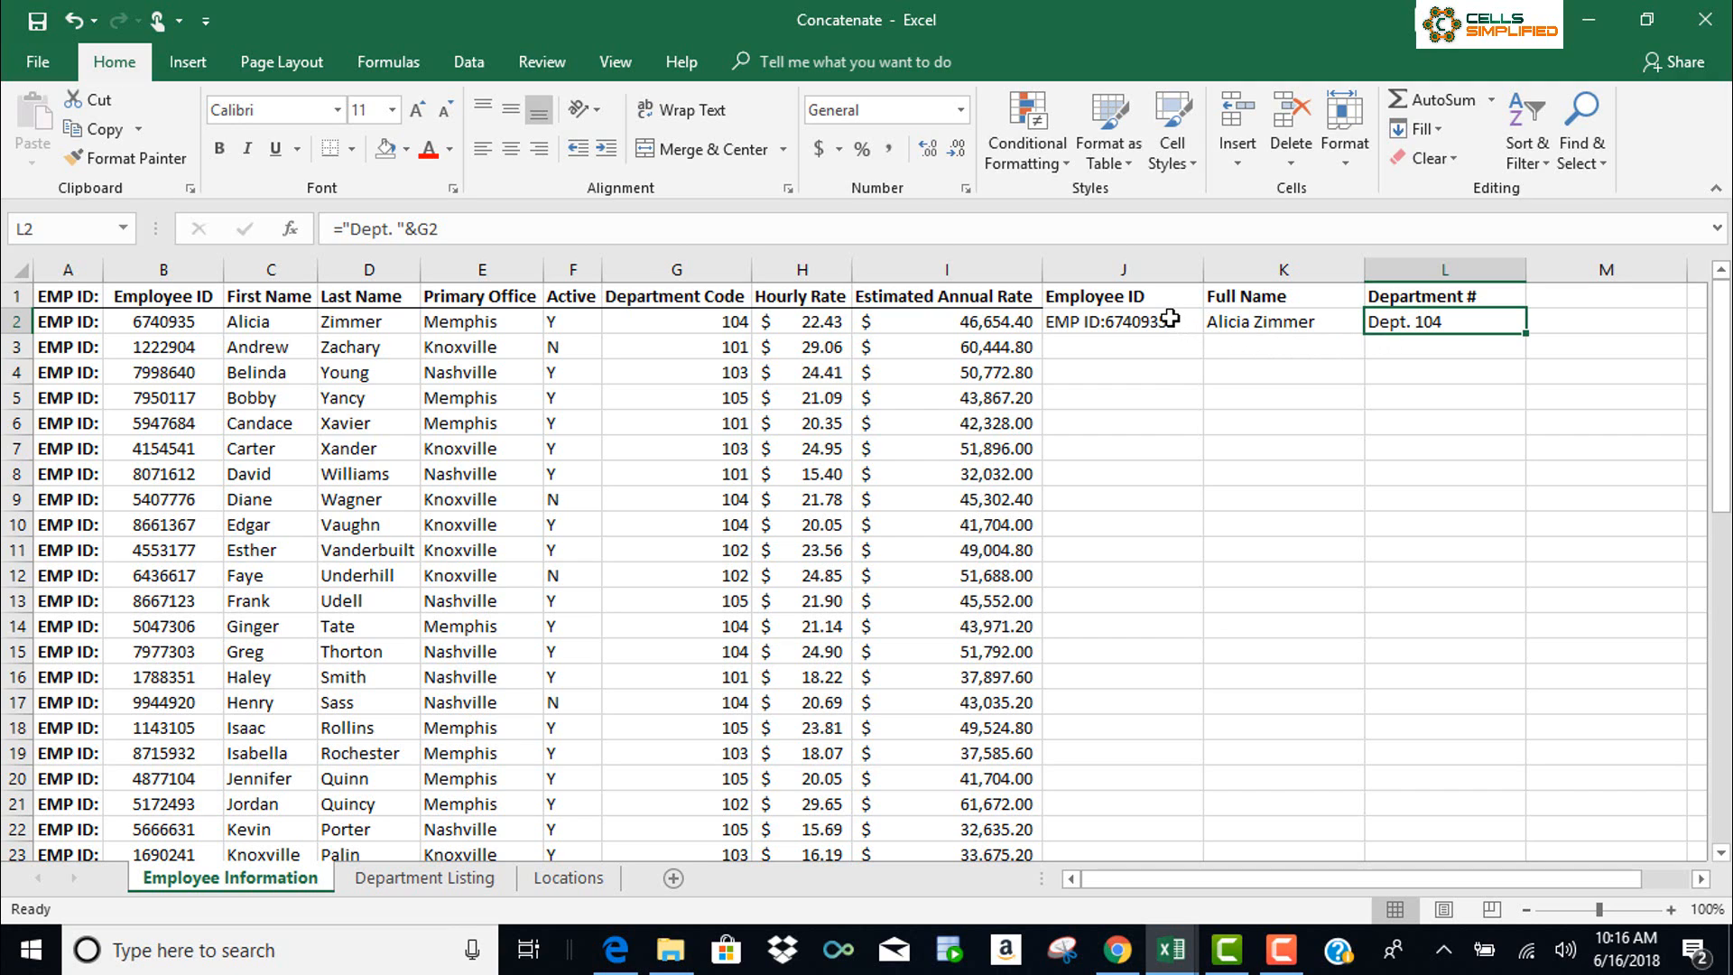
# Fill the J2:L2 formulas down to row 53, then go to the Department Listing sheet
pyautogui.moveTo(1170, 317); pyautogui.dragTo(1417, 325)
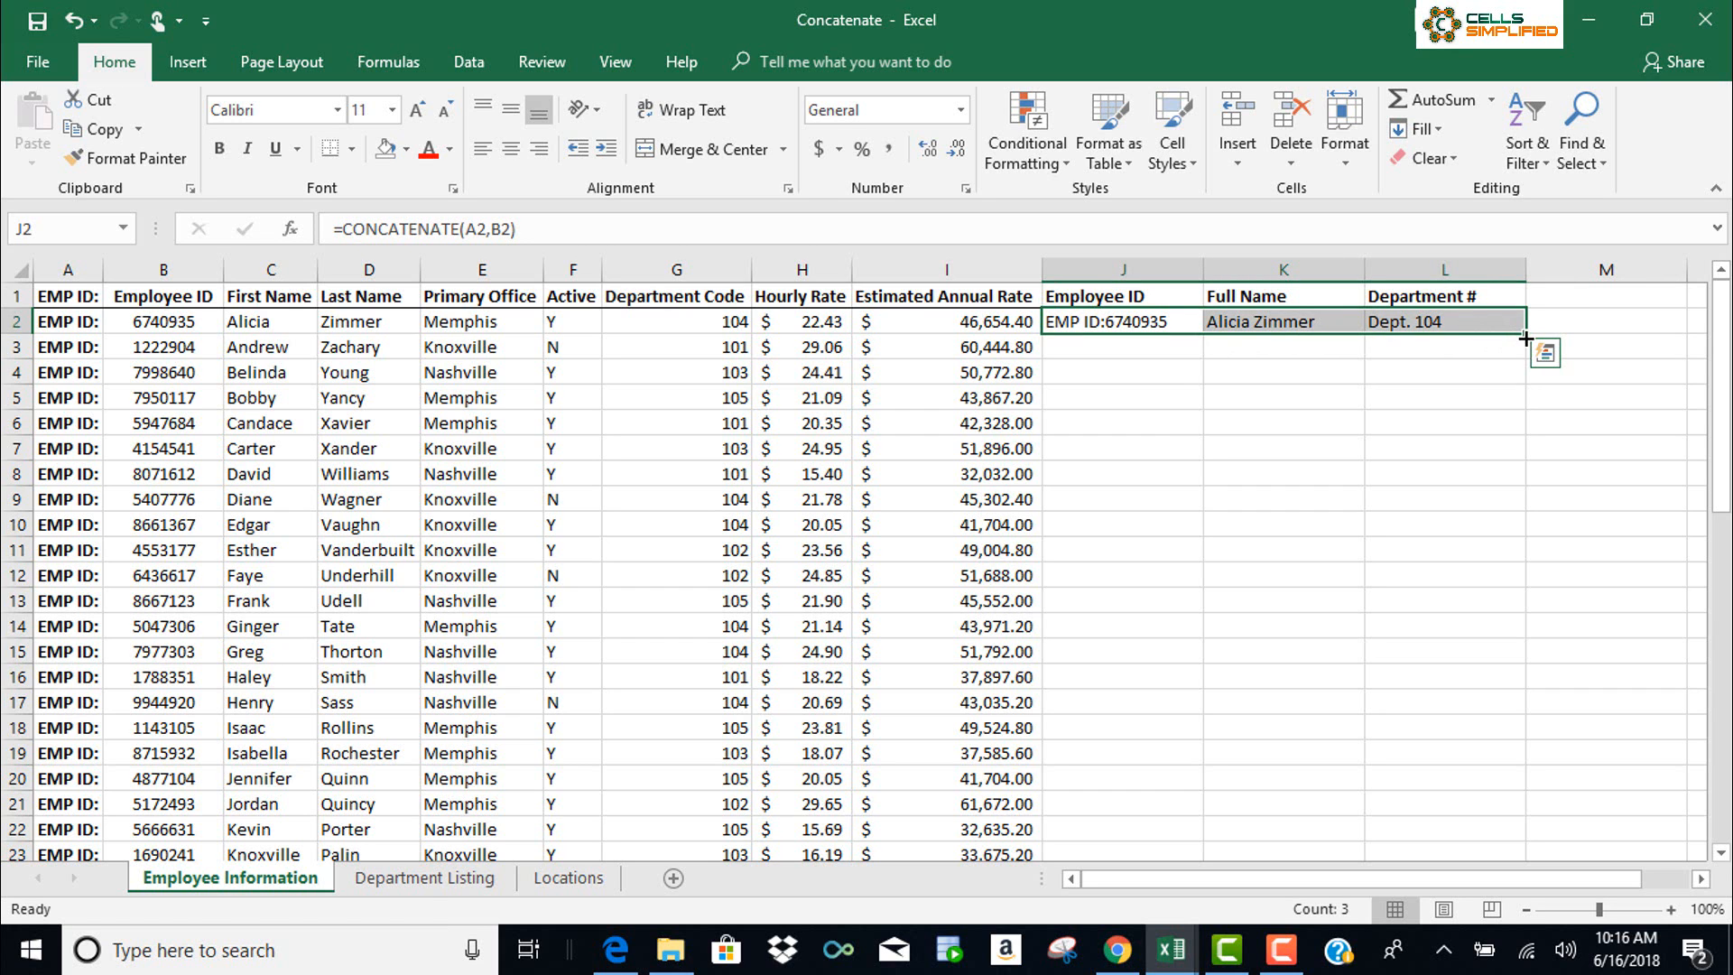
pyautogui.moveTo(1525, 337); pyautogui.dragTo(1509, 818)
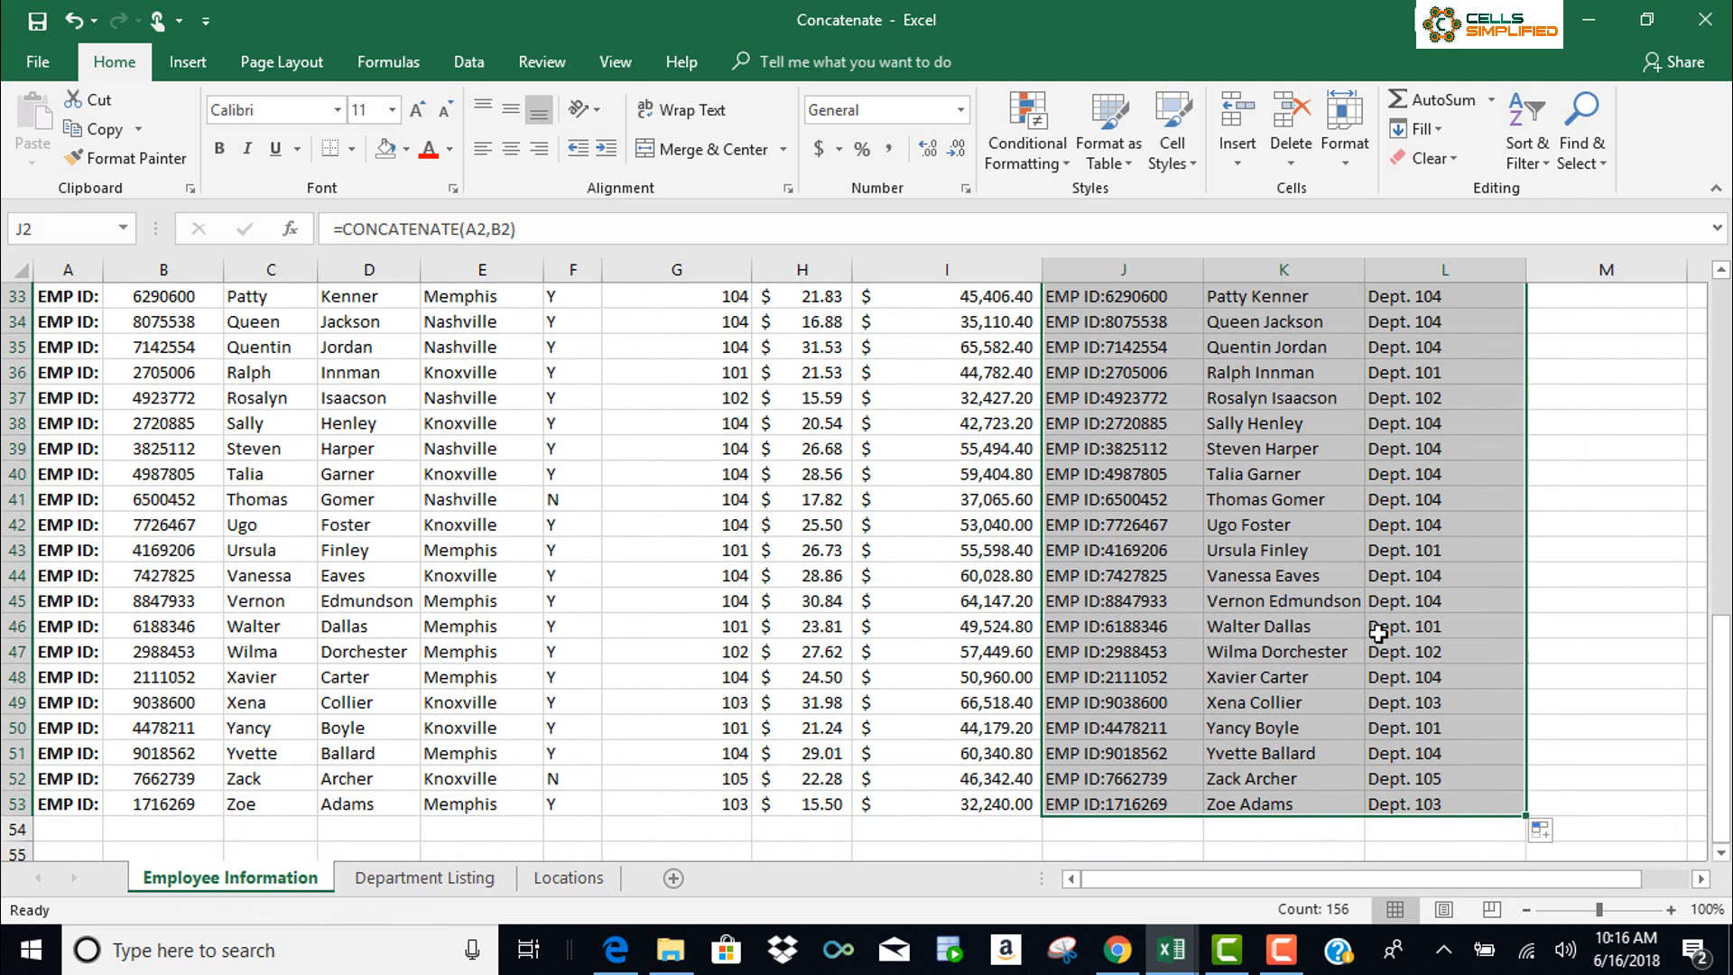
pyautogui.click(468, 880)
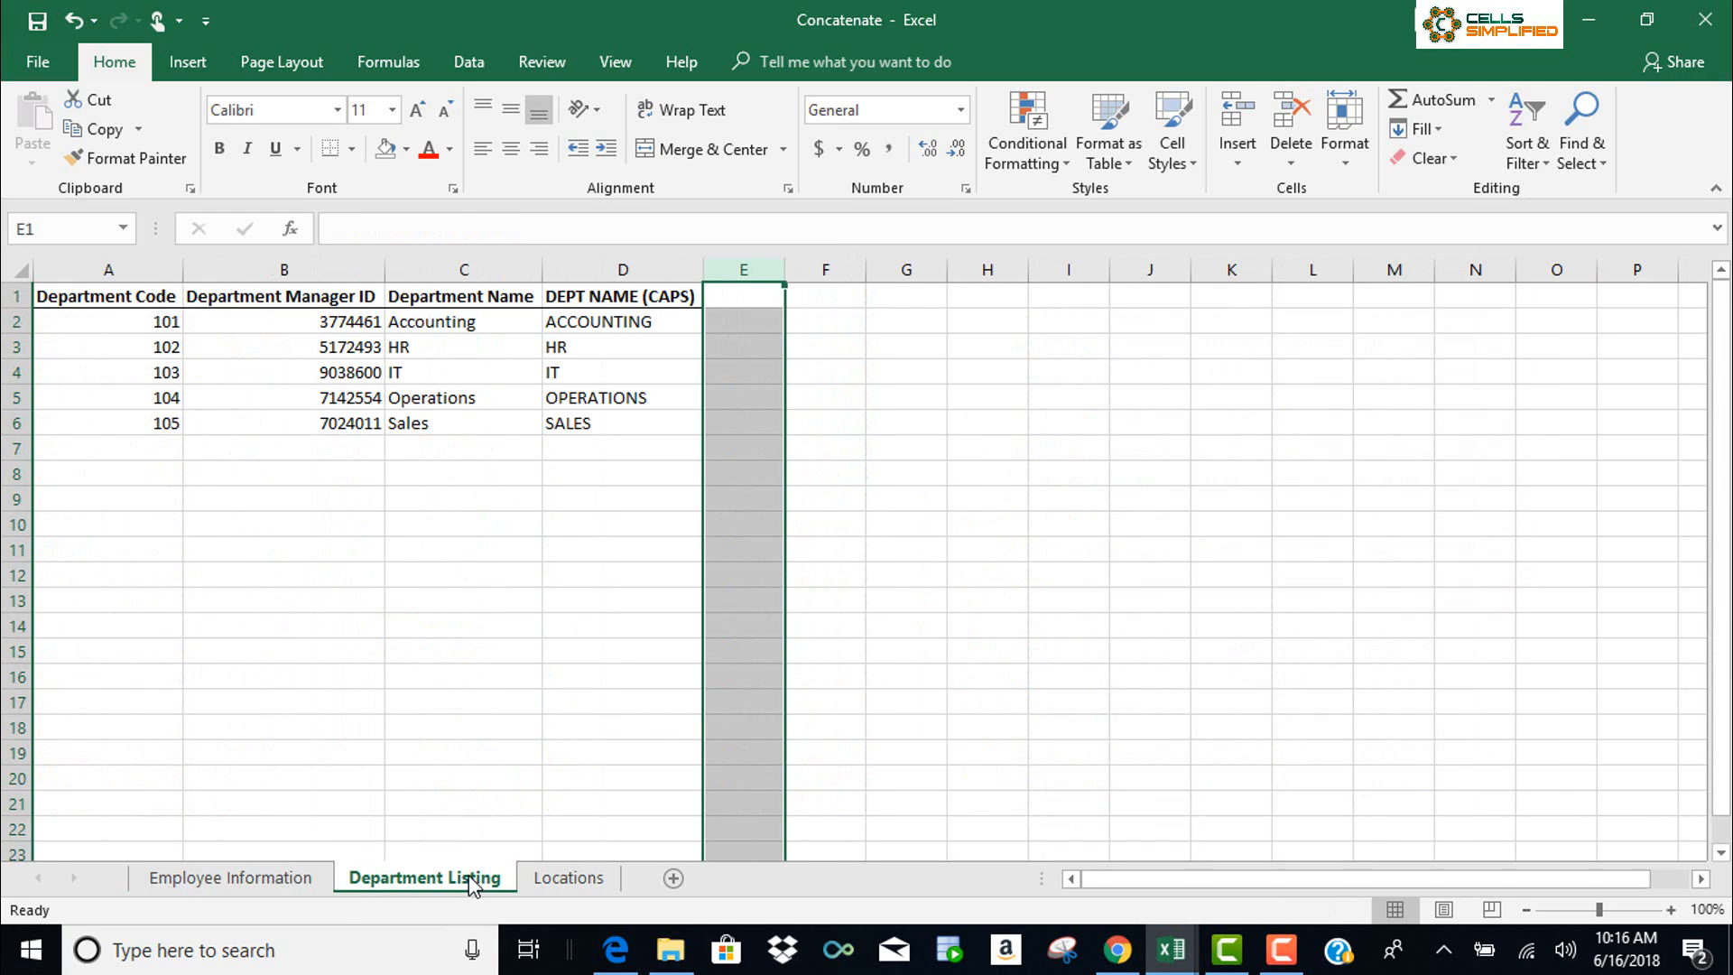
# Select cell E2 on Department Listing and bring up Insert Function
pyautogui.click(743, 322)
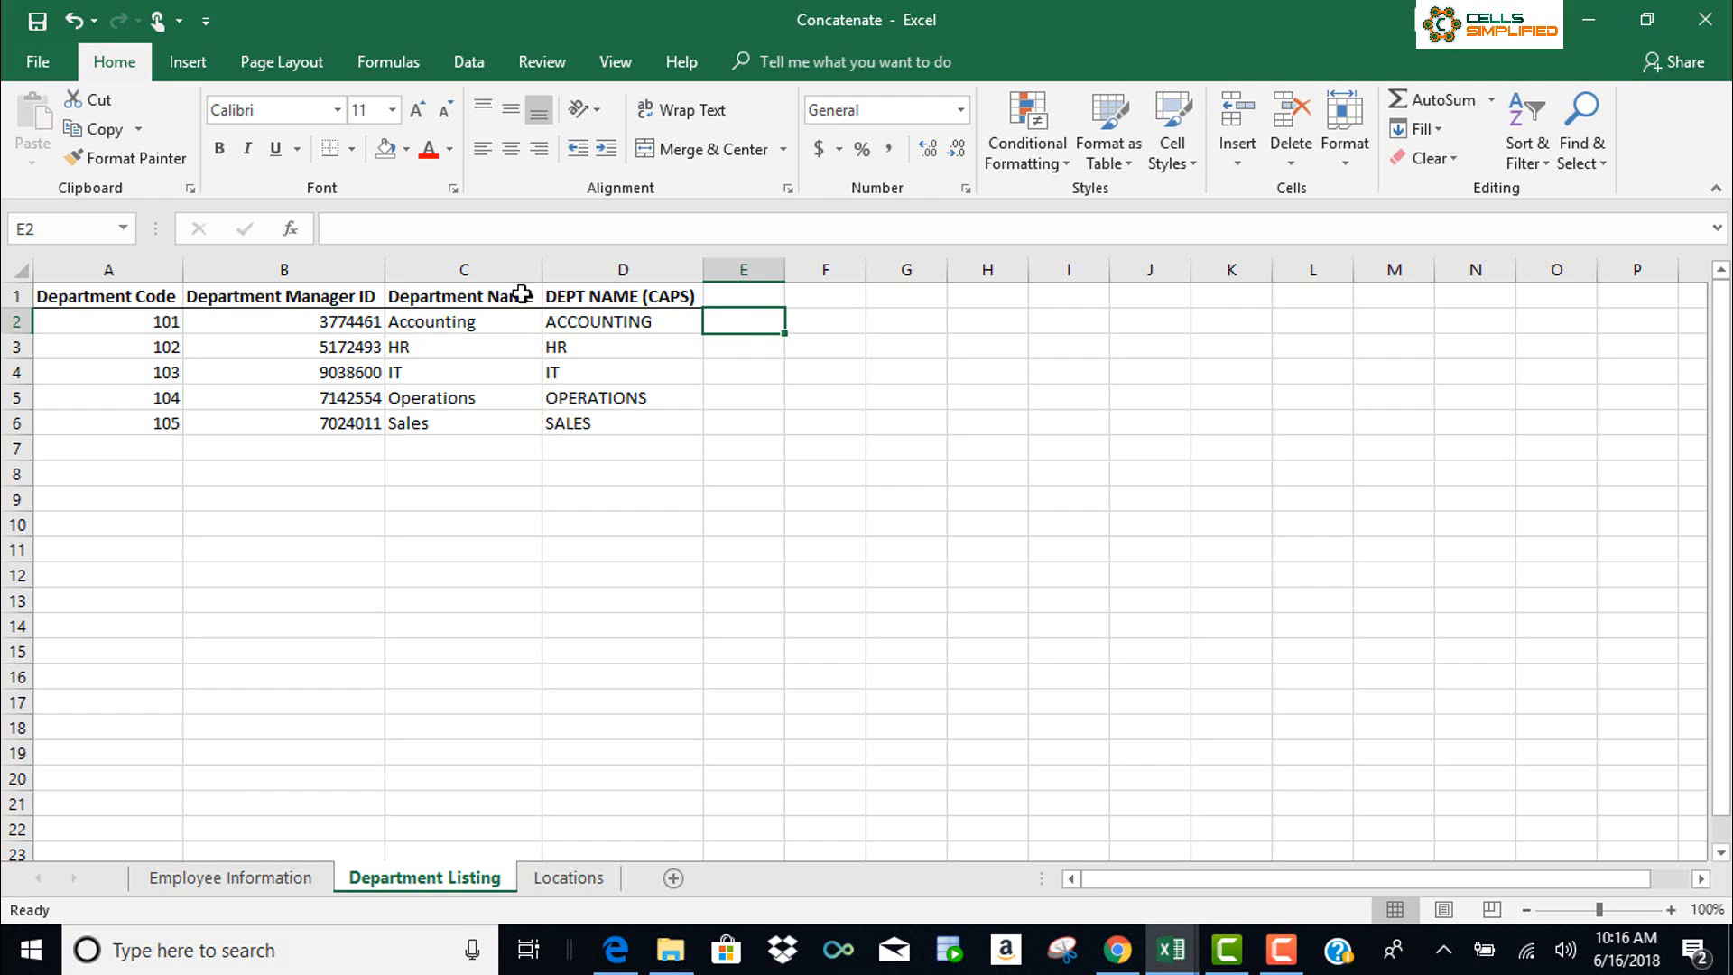
pyautogui.click(290, 231)
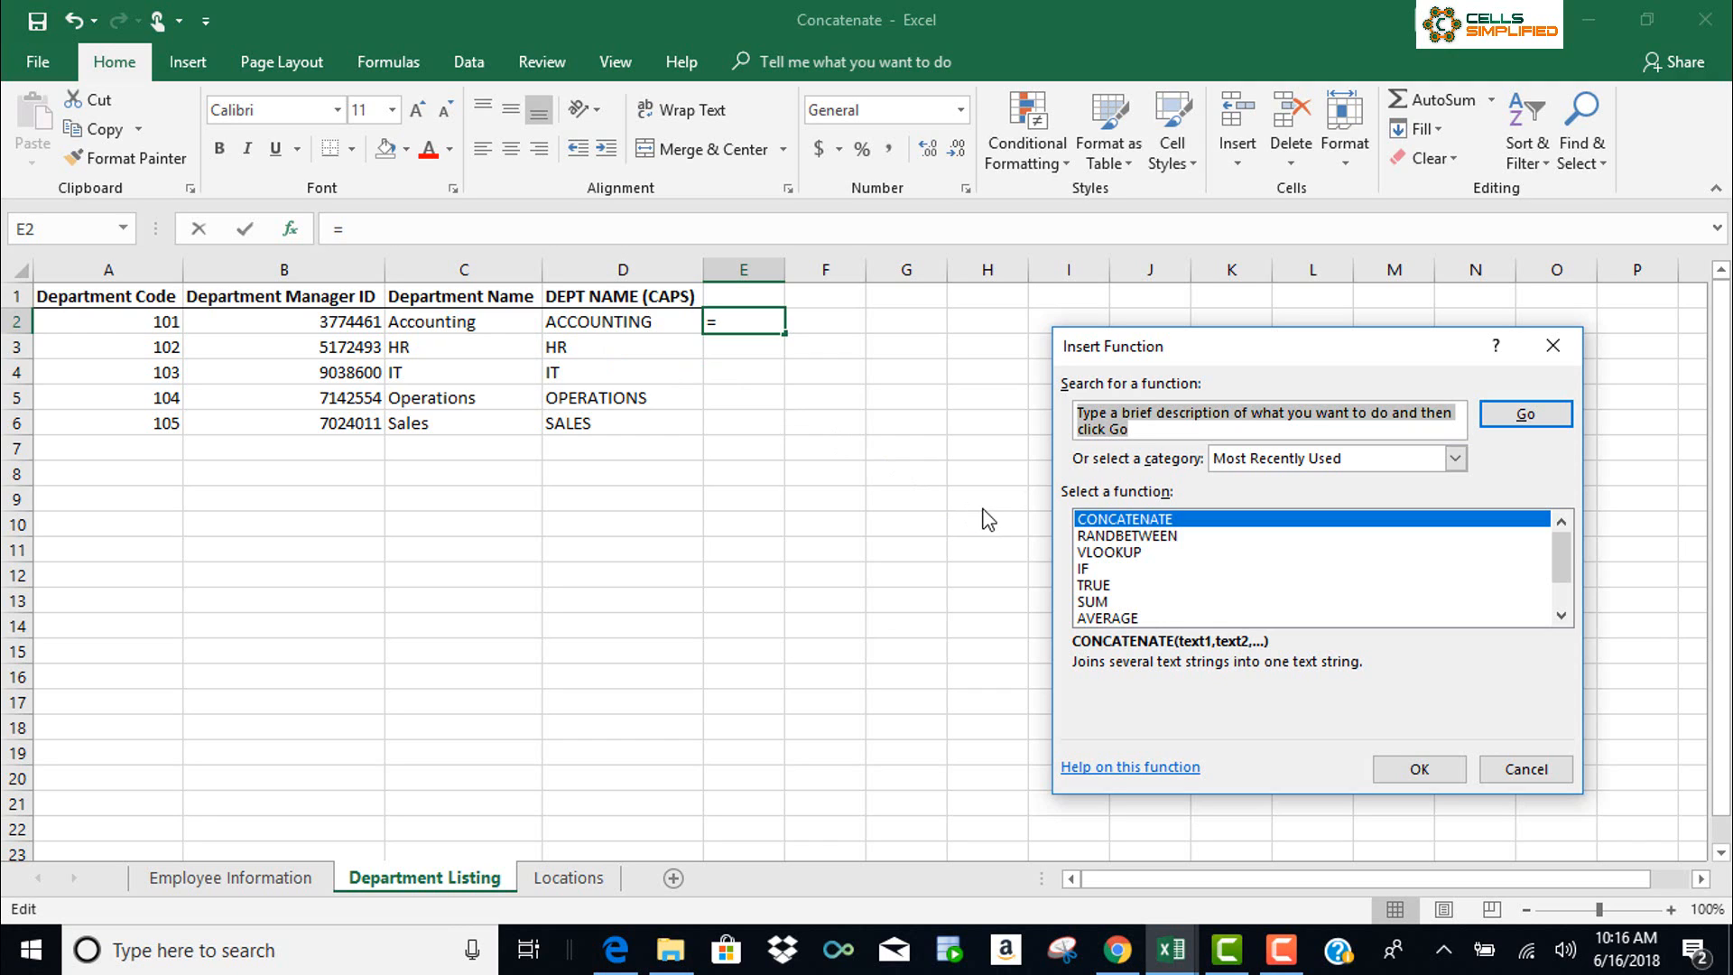
# Build =CONCATENATE("Dept. ",A2," - ",C2) in E2 to read Dept. 101 - Accounting
pyautogui.click(1171, 521)
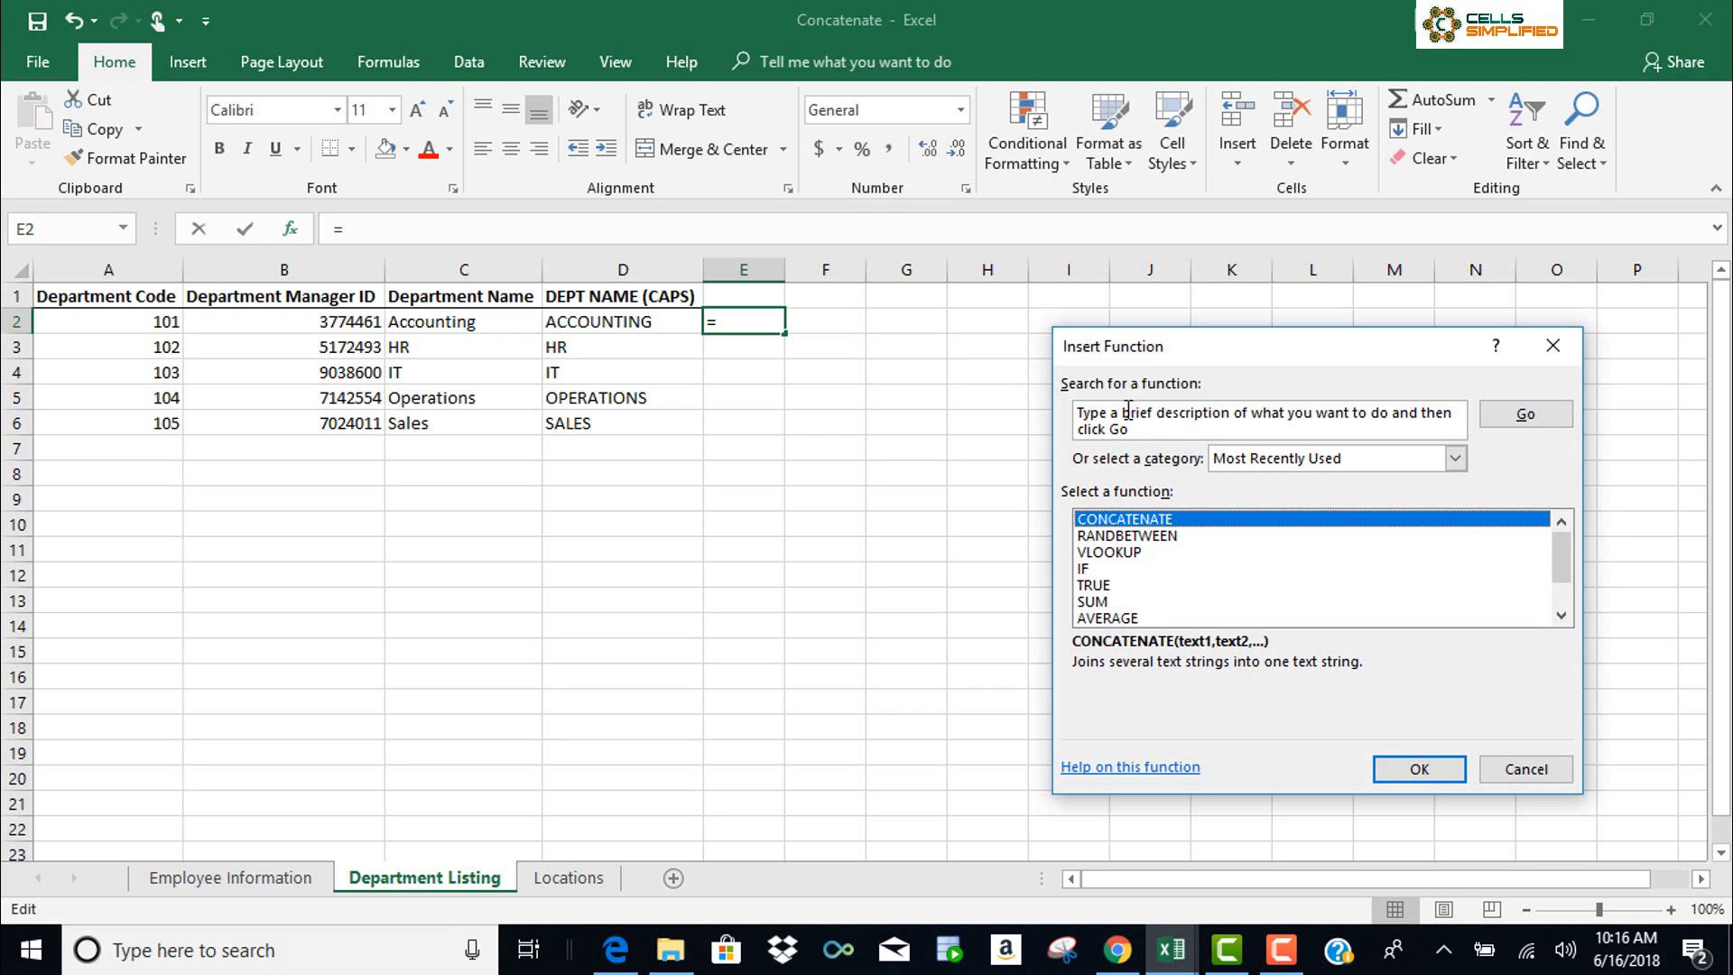
pyautogui.click(1410, 768)
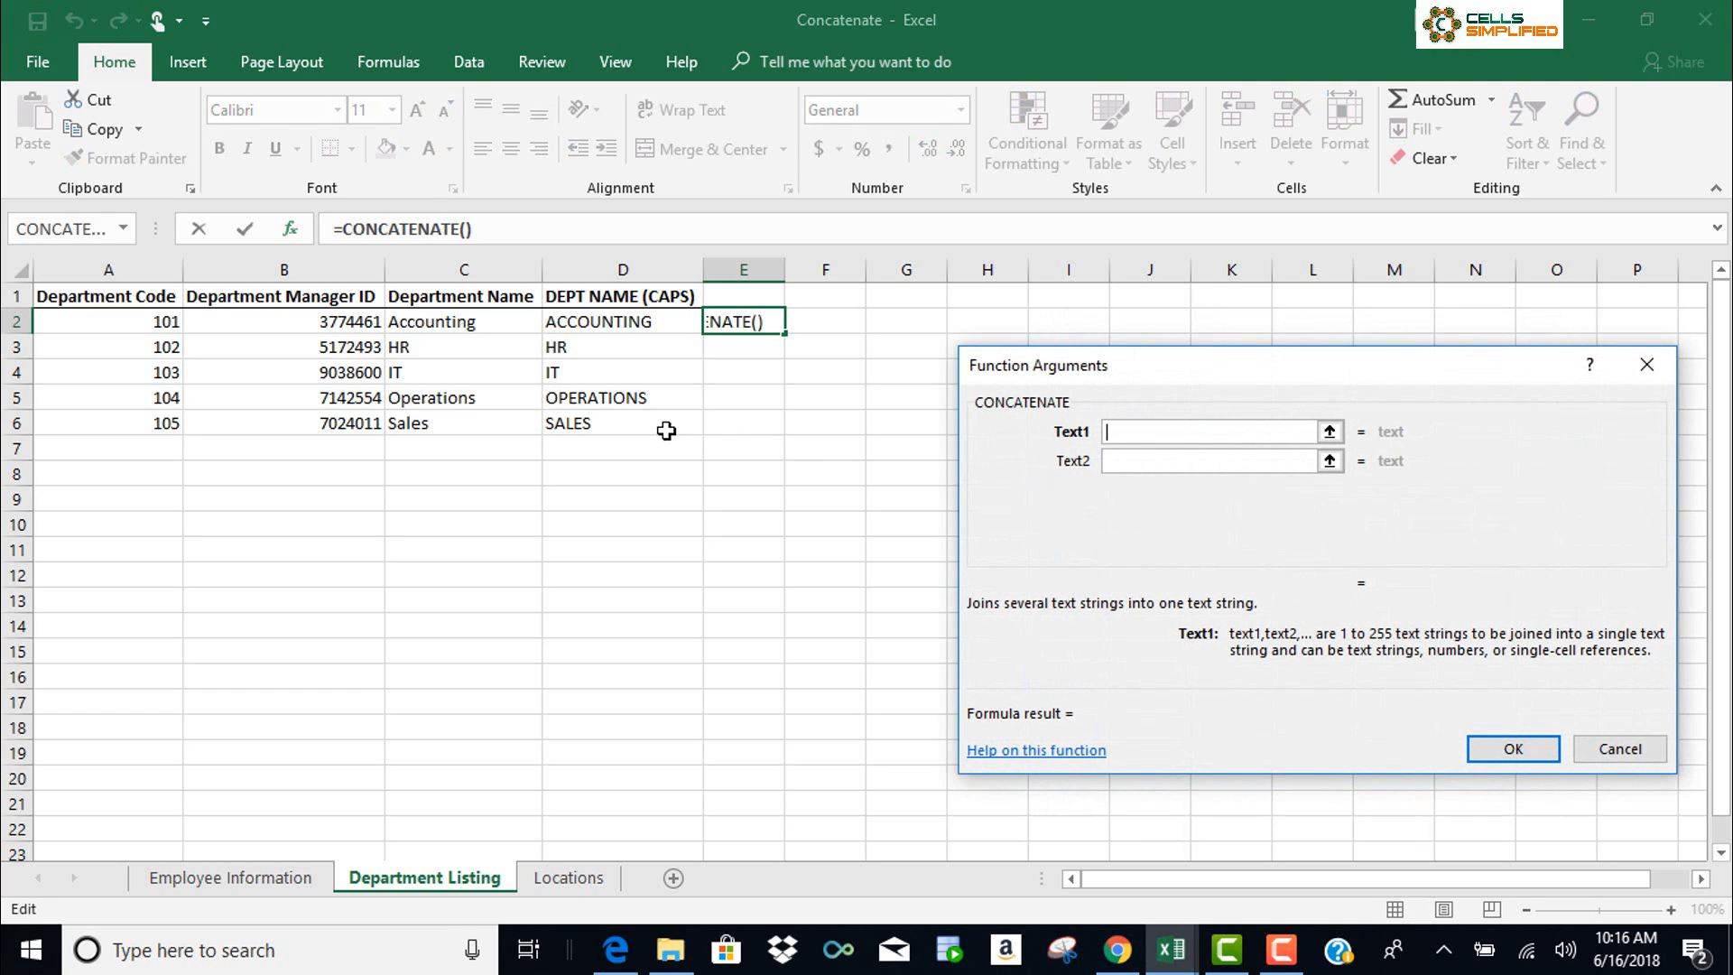
pyautogui.write('Dept.')
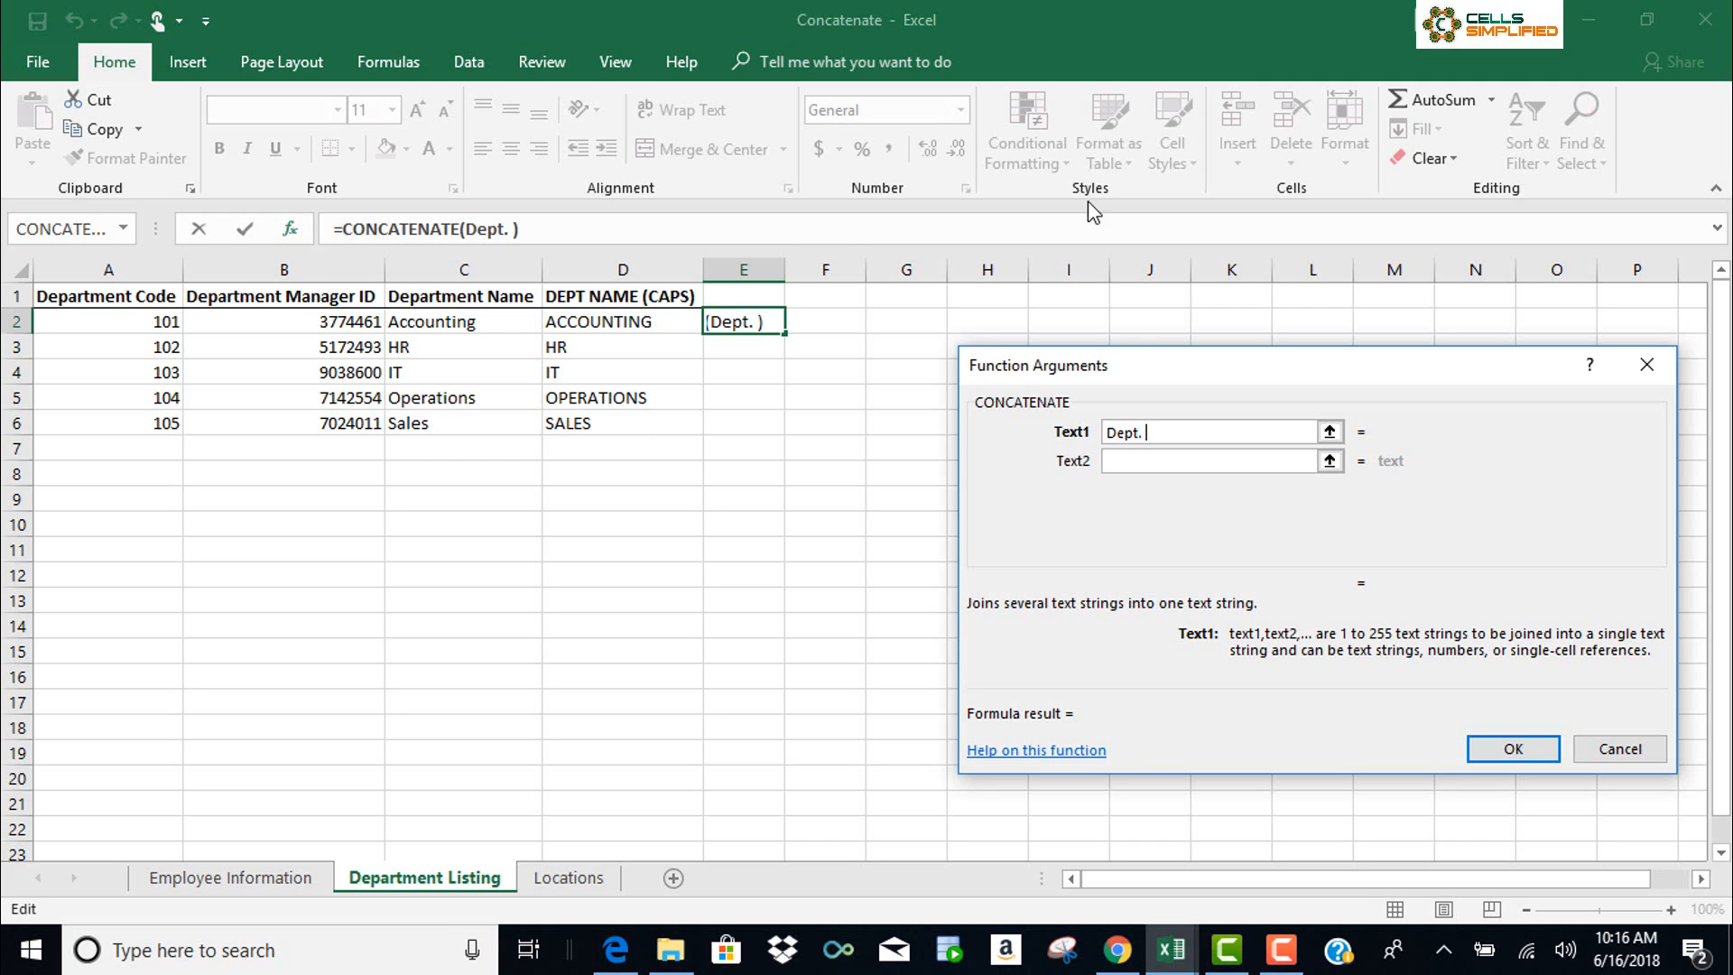
pyautogui.click(1173, 464)
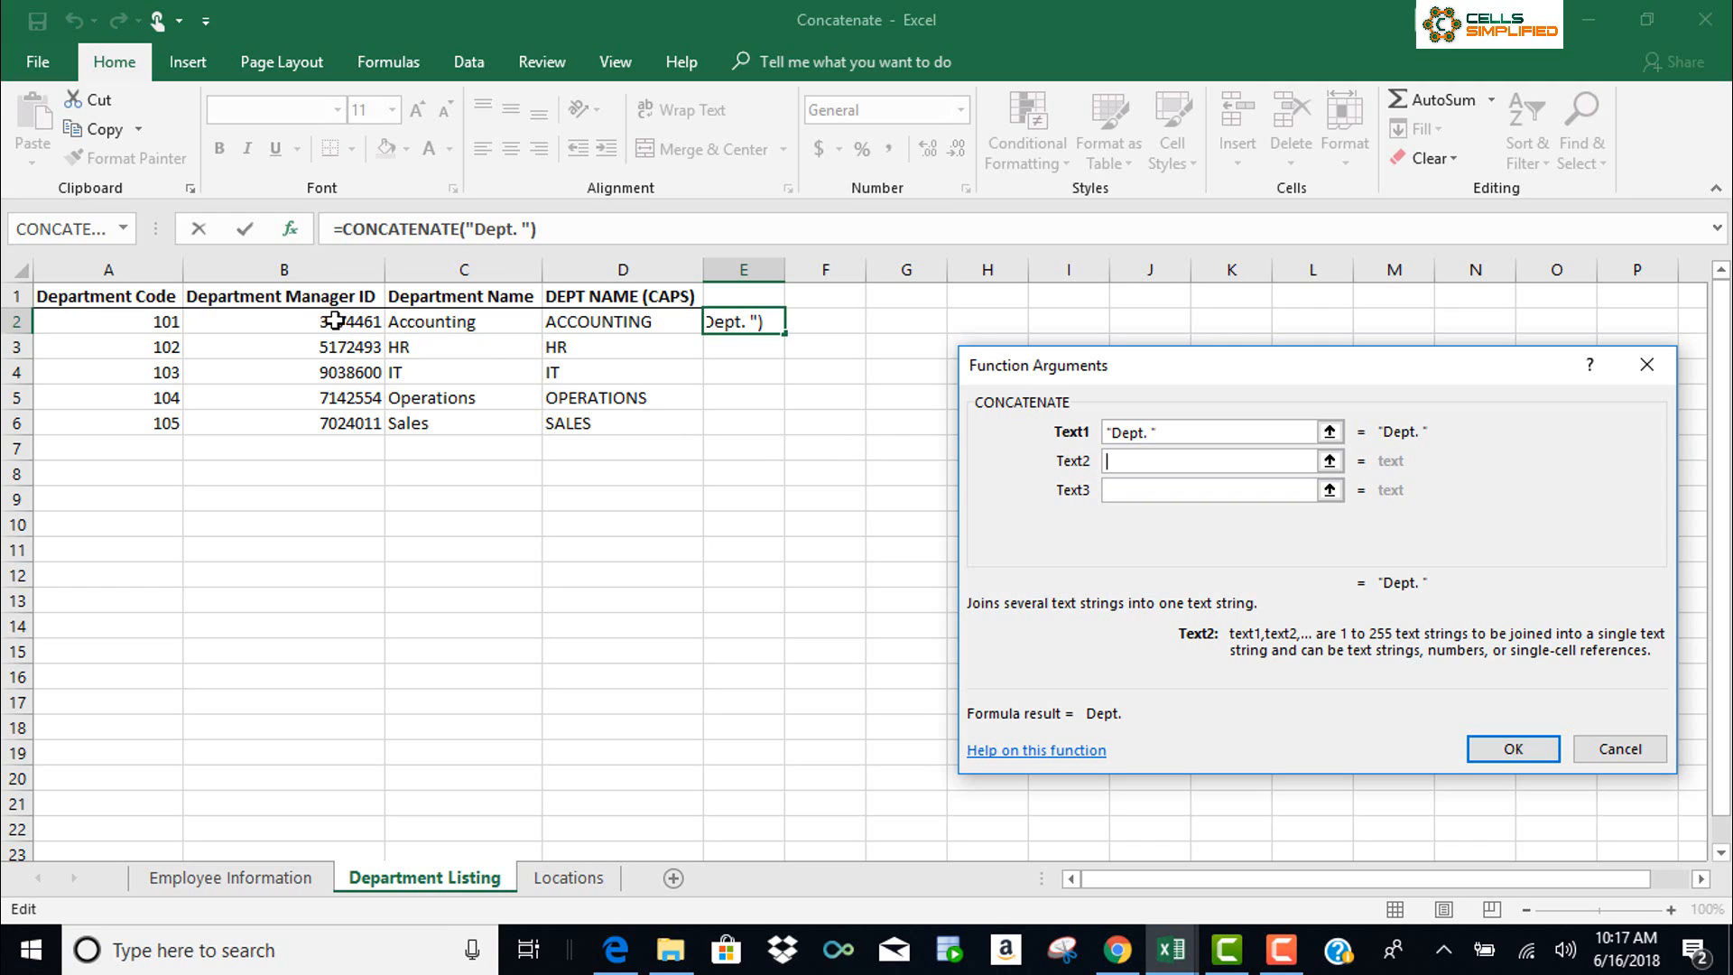
pyautogui.click(149, 317)
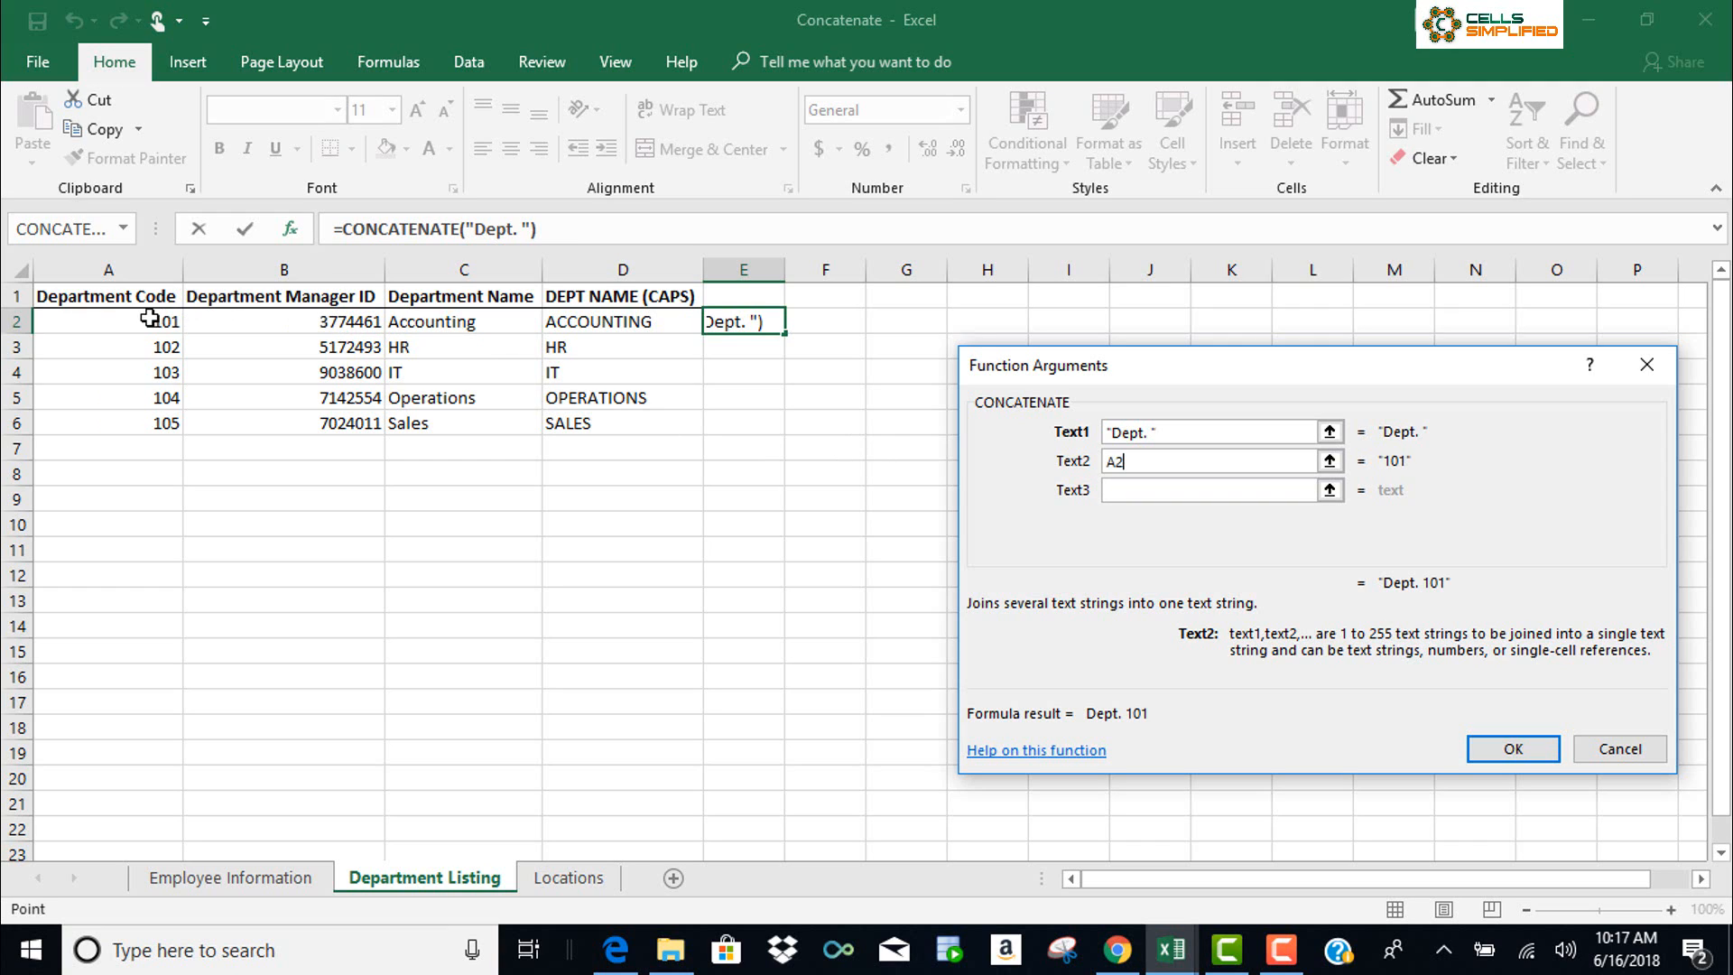
pyautogui.click(1149, 487)
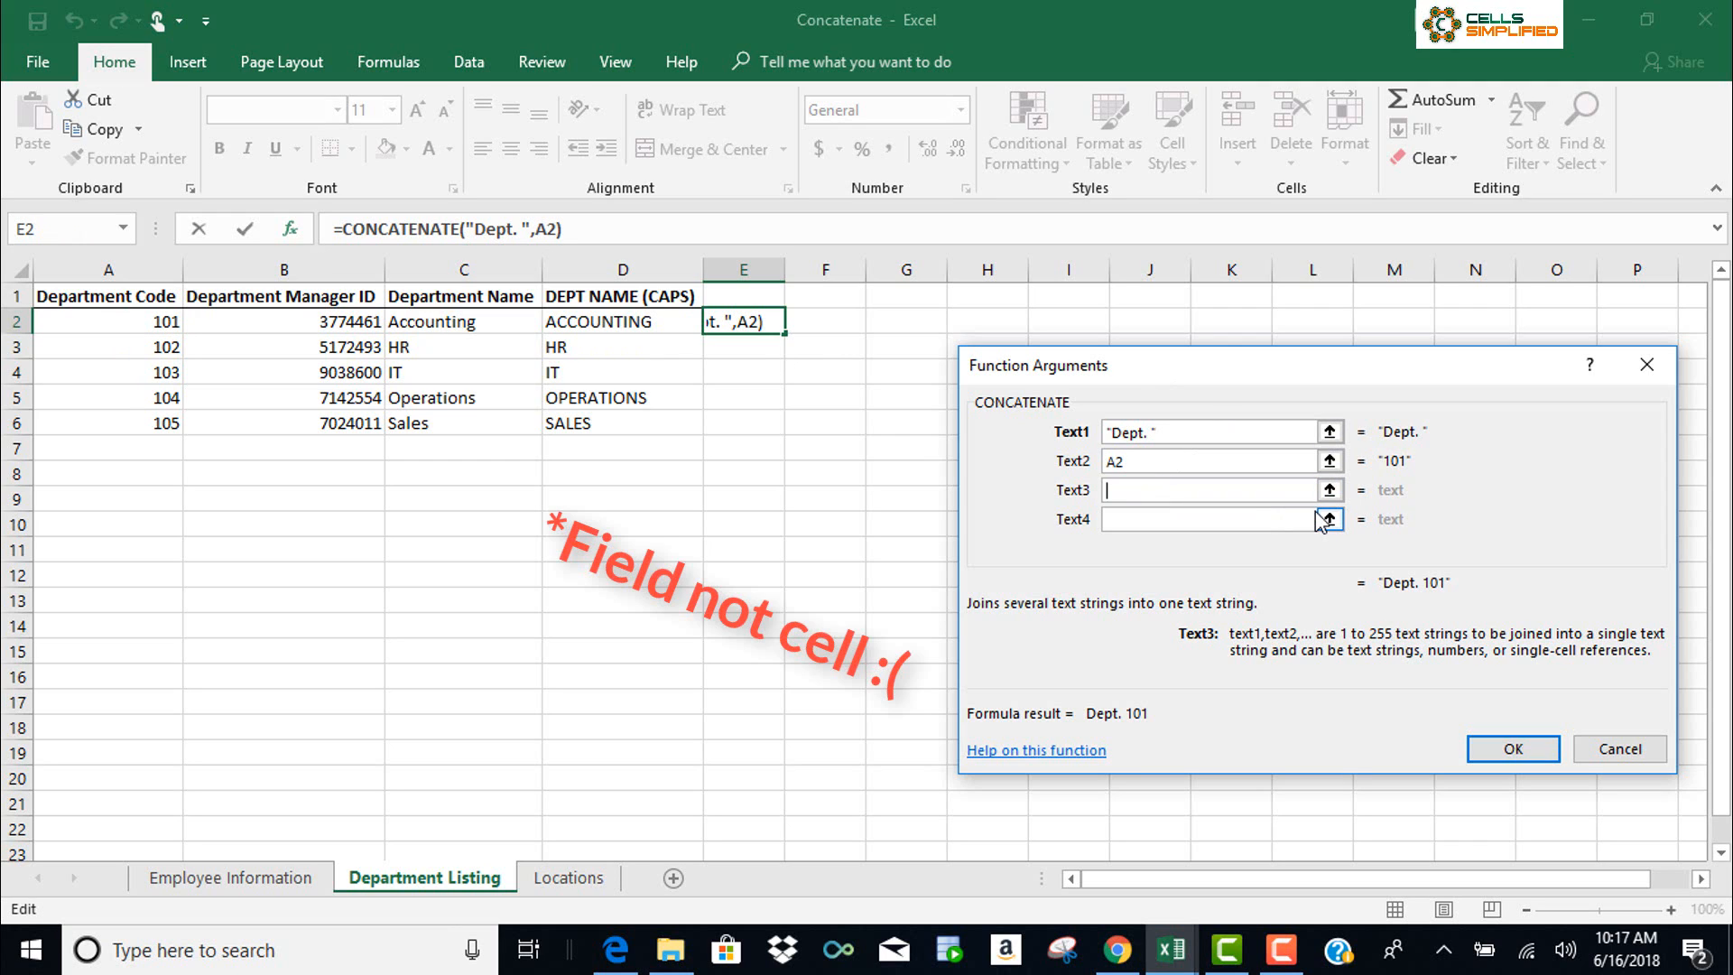
pyautogui.write('-')
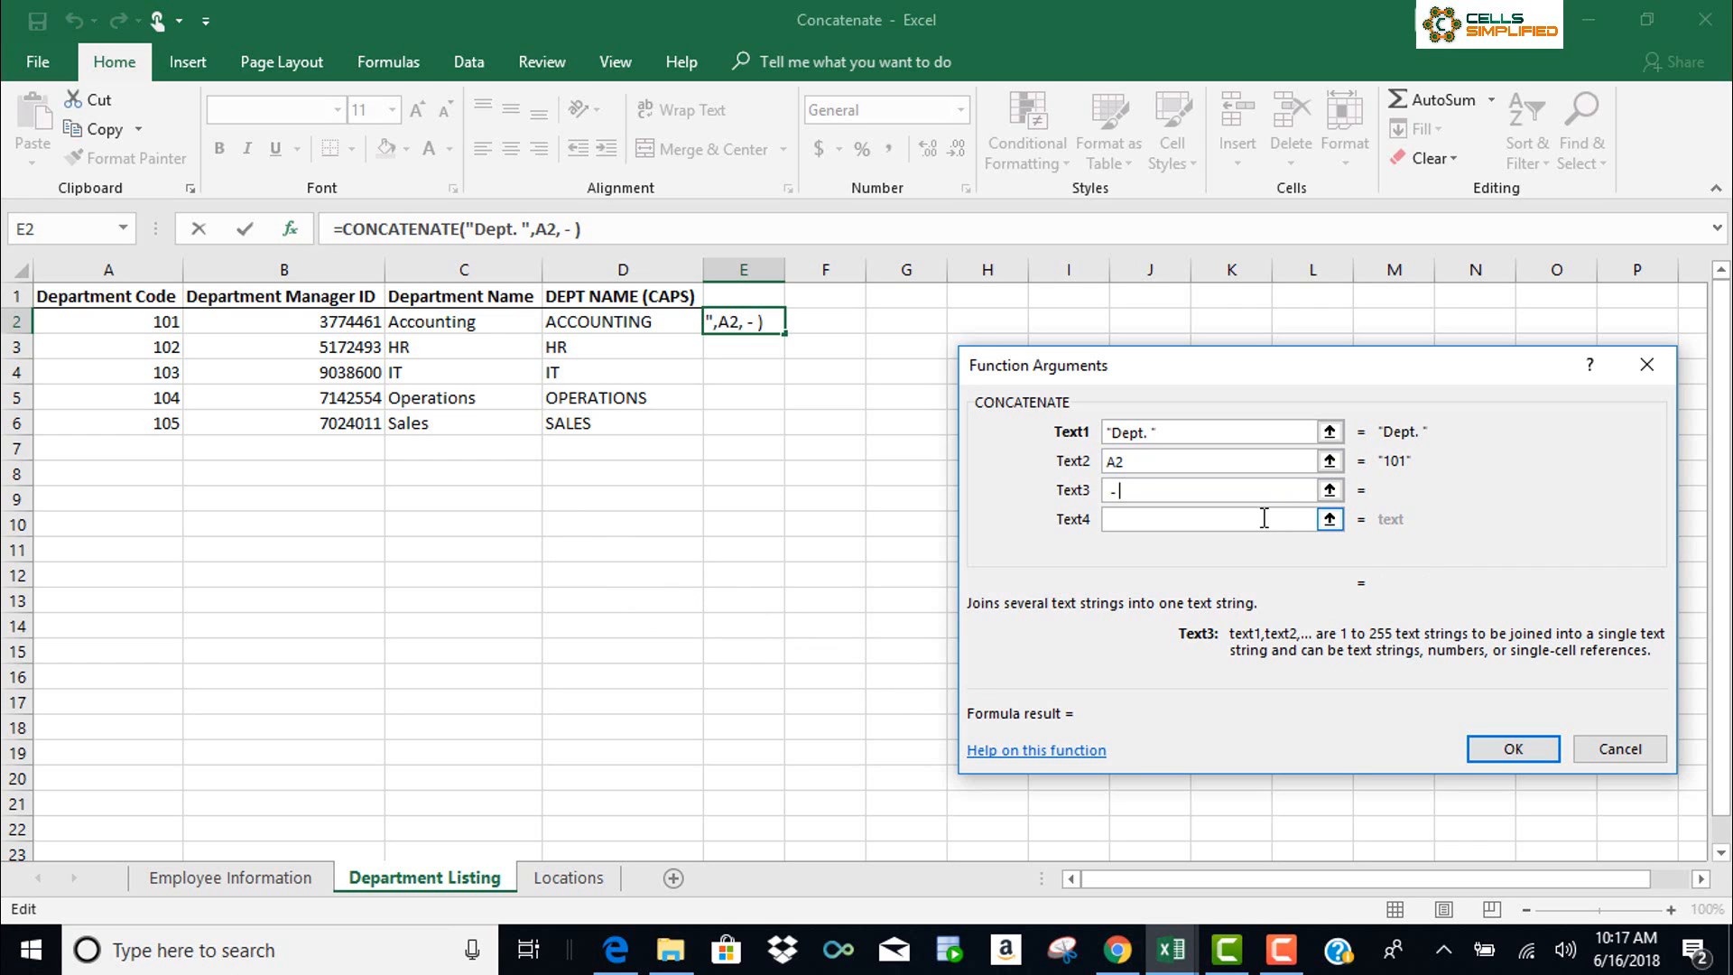
pyautogui.click(1264, 518)
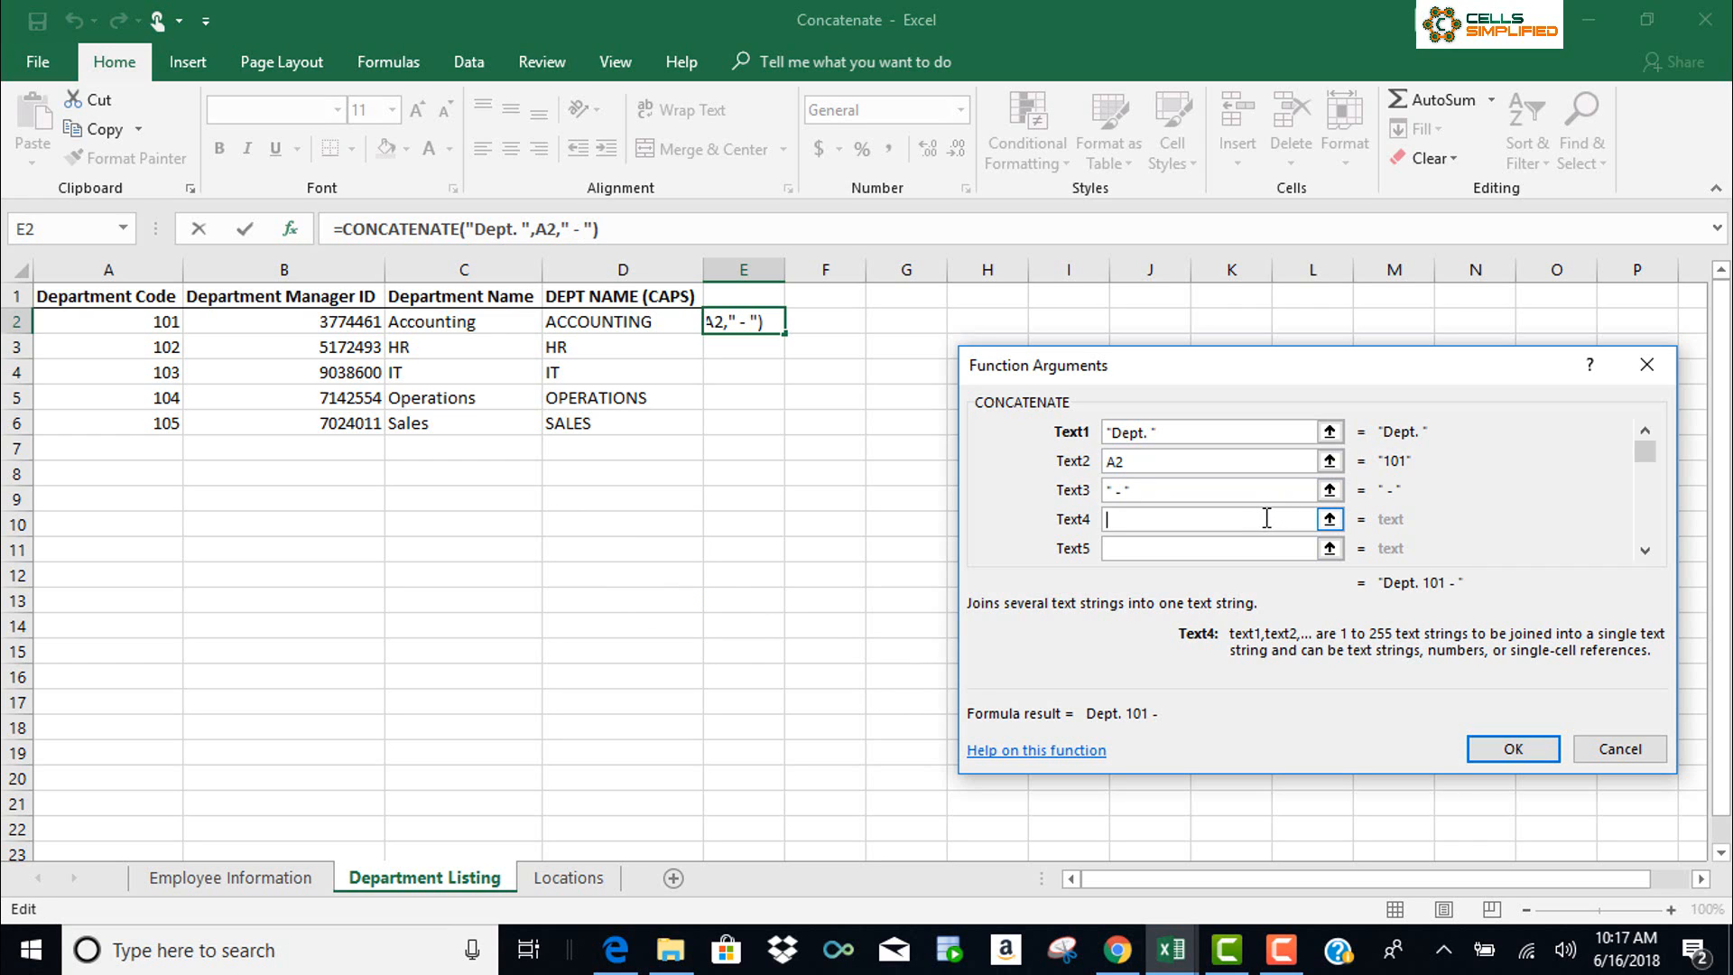
pyautogui.click(478, 331)
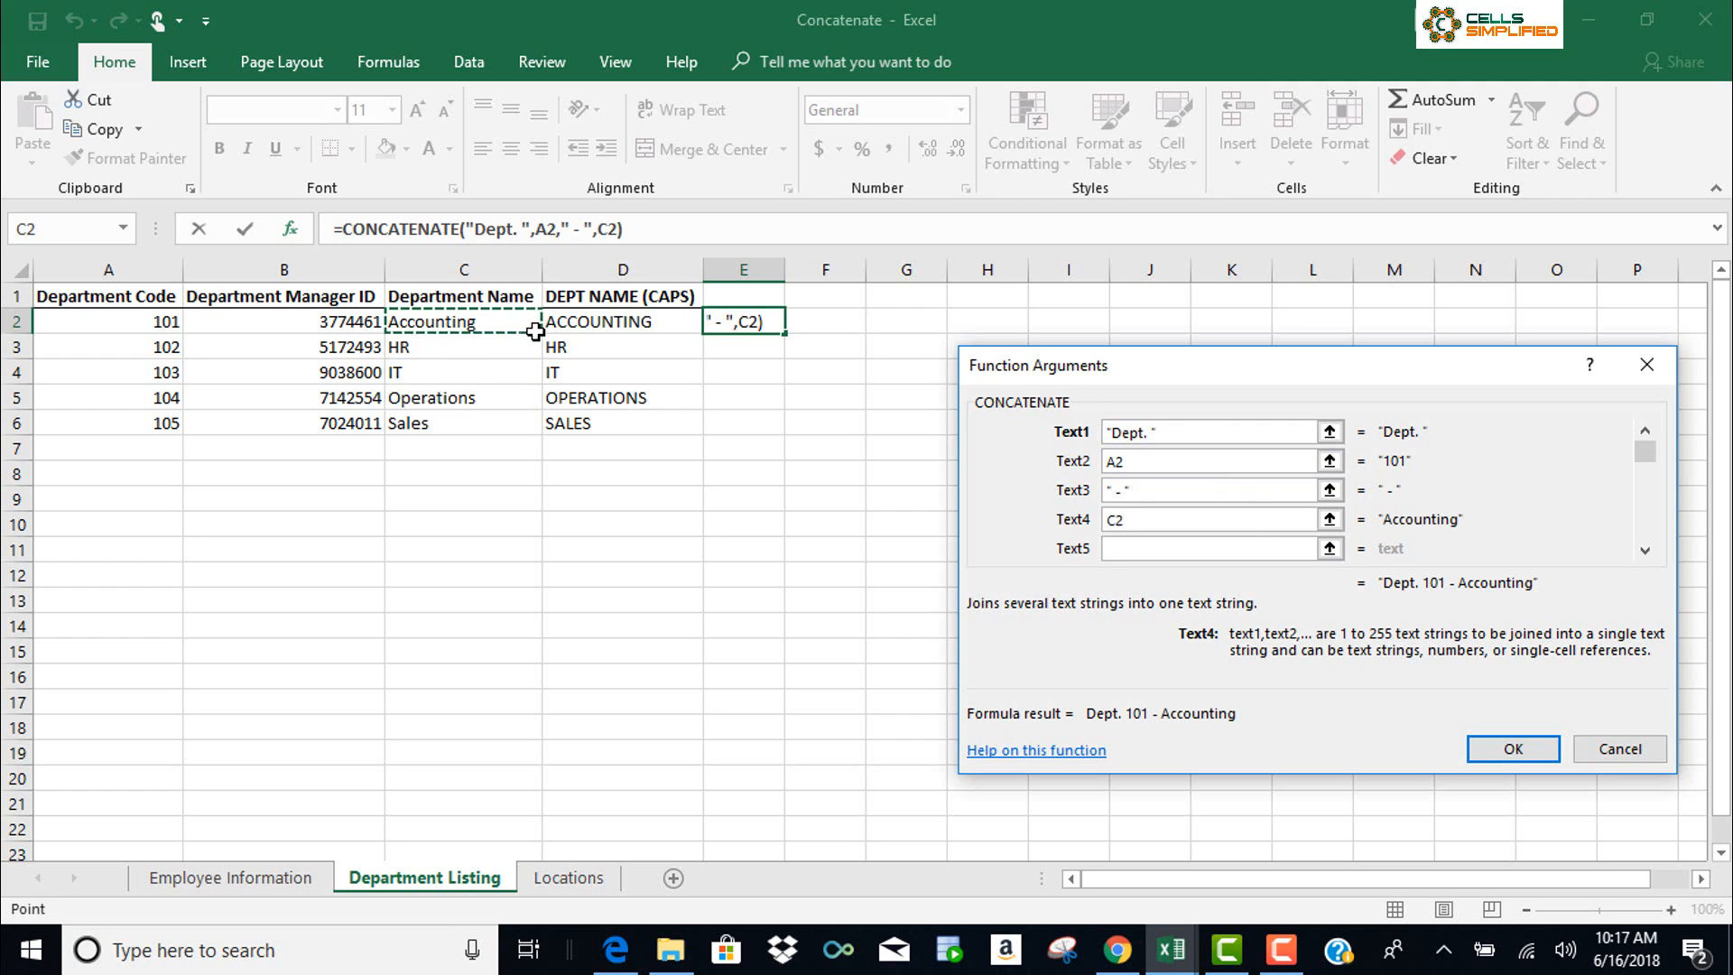
pyautogui.press('Return')
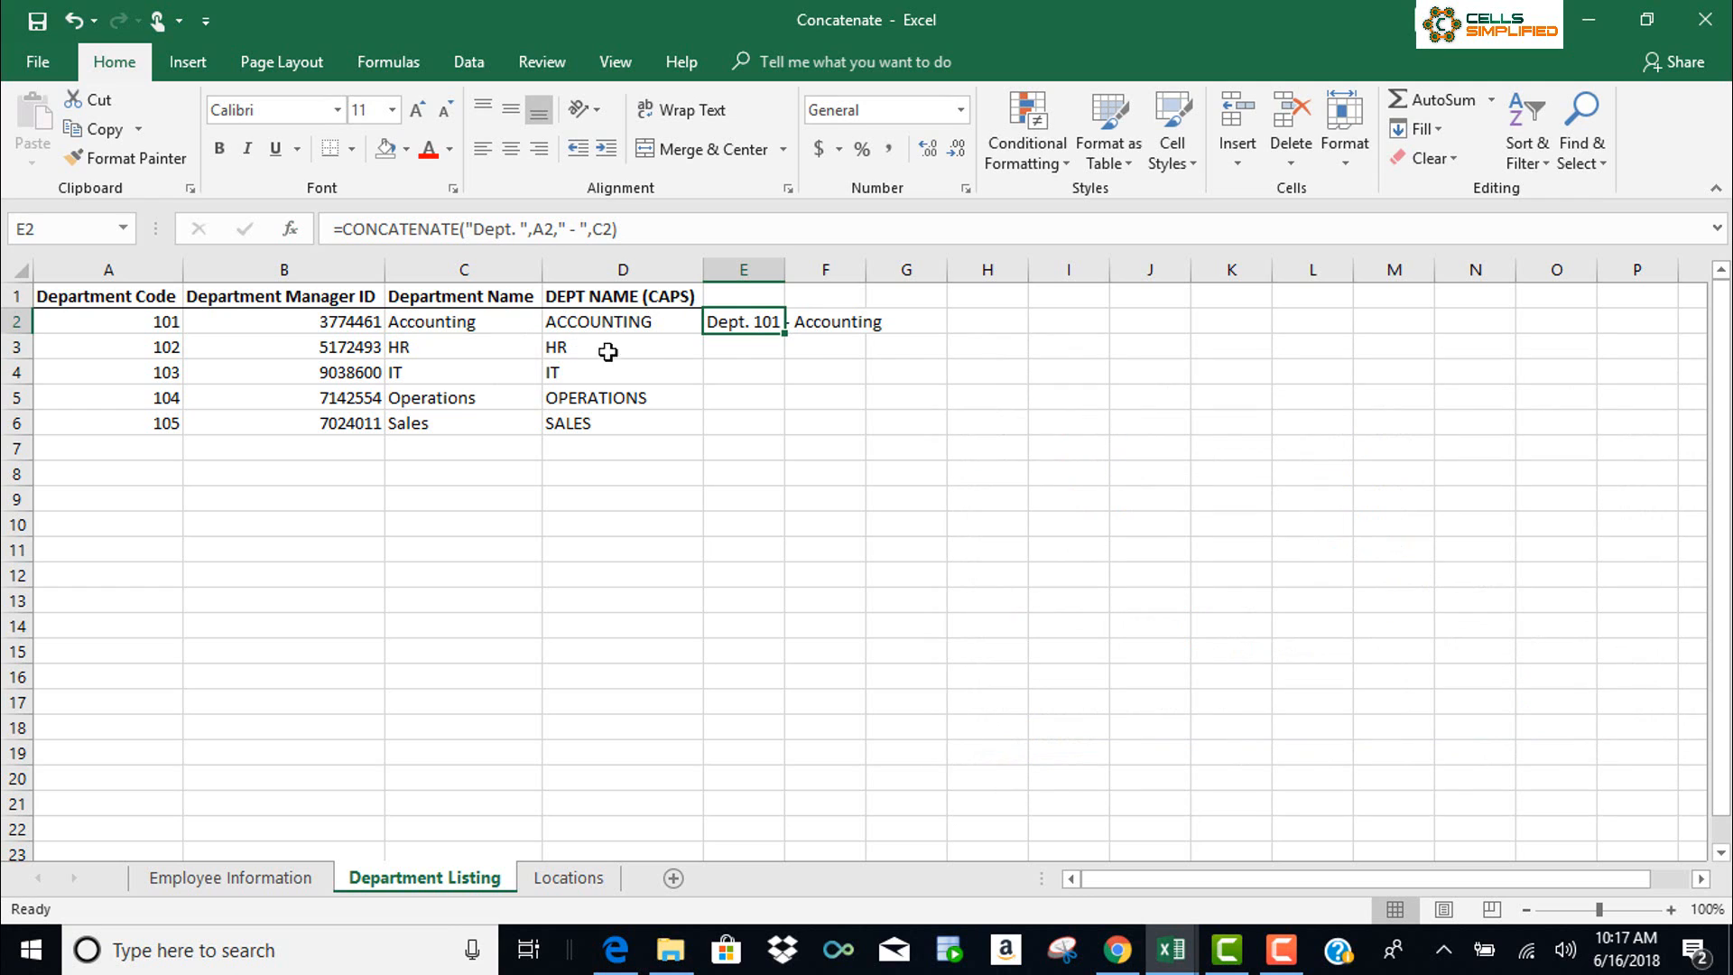
# Widen column E and fill the E2 label down through E6 (Dept. 102 - HR to Dept. 105 - Sales)
pyautogui.moveTo(785, 270); pyautogui.dragTo(949, 276)
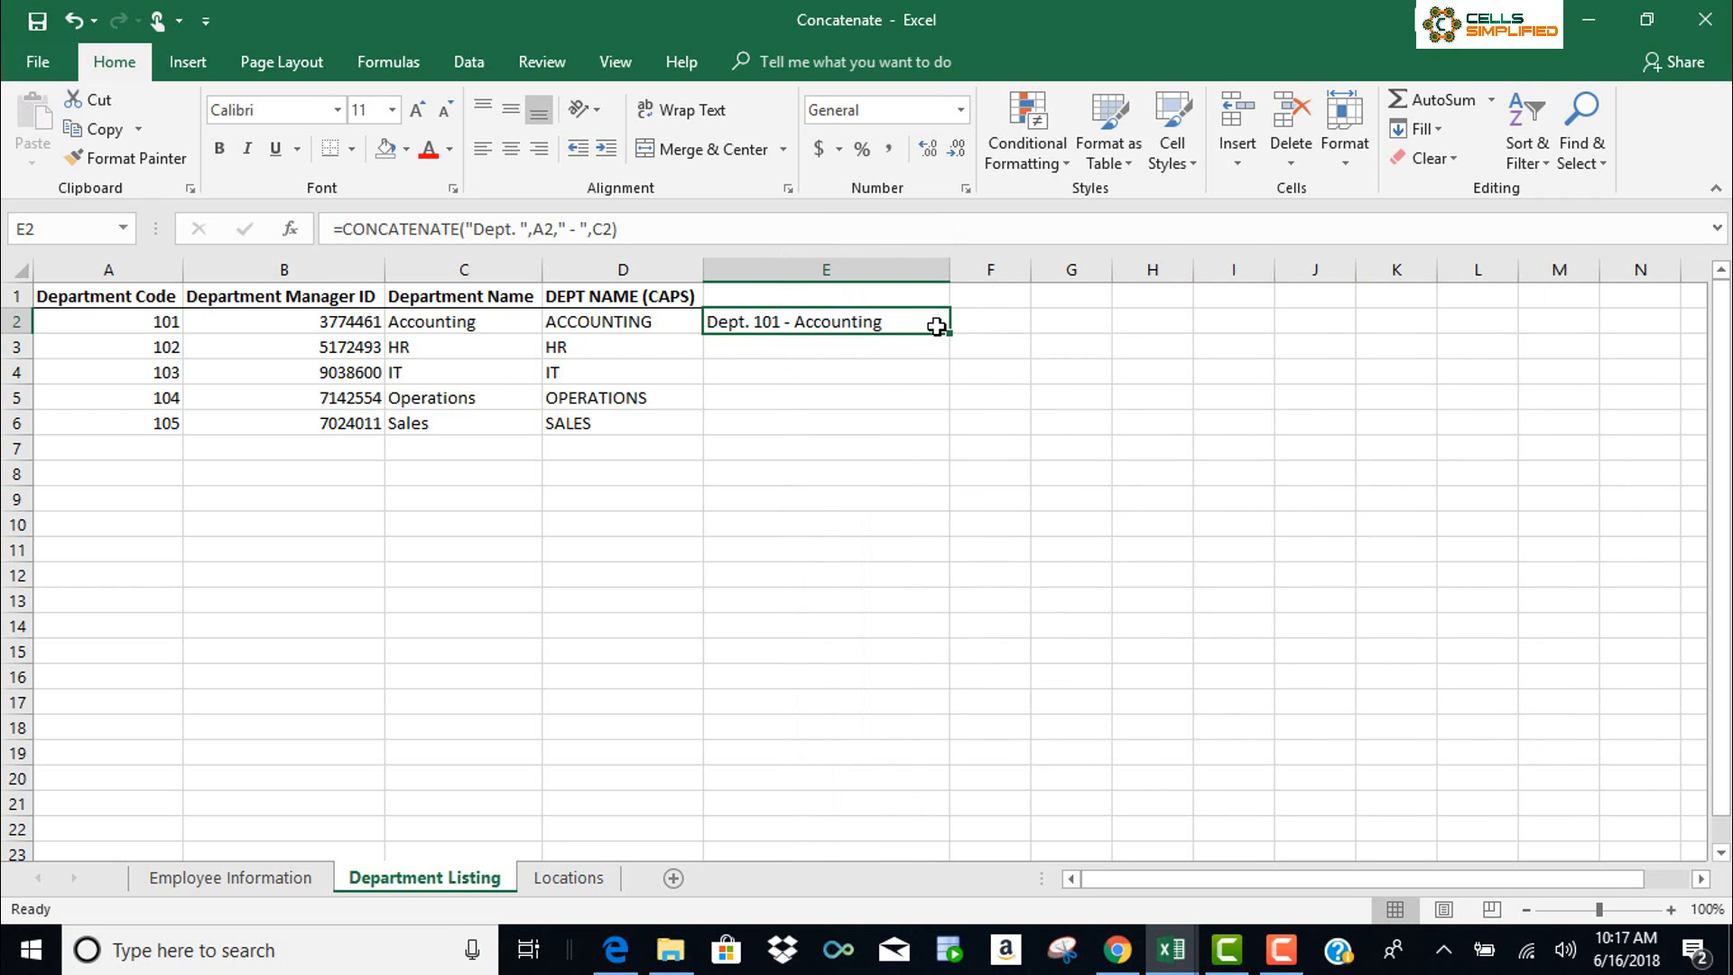
pyautogui.moveTo(947, 371); pyautogui.dragTo(940, 437)
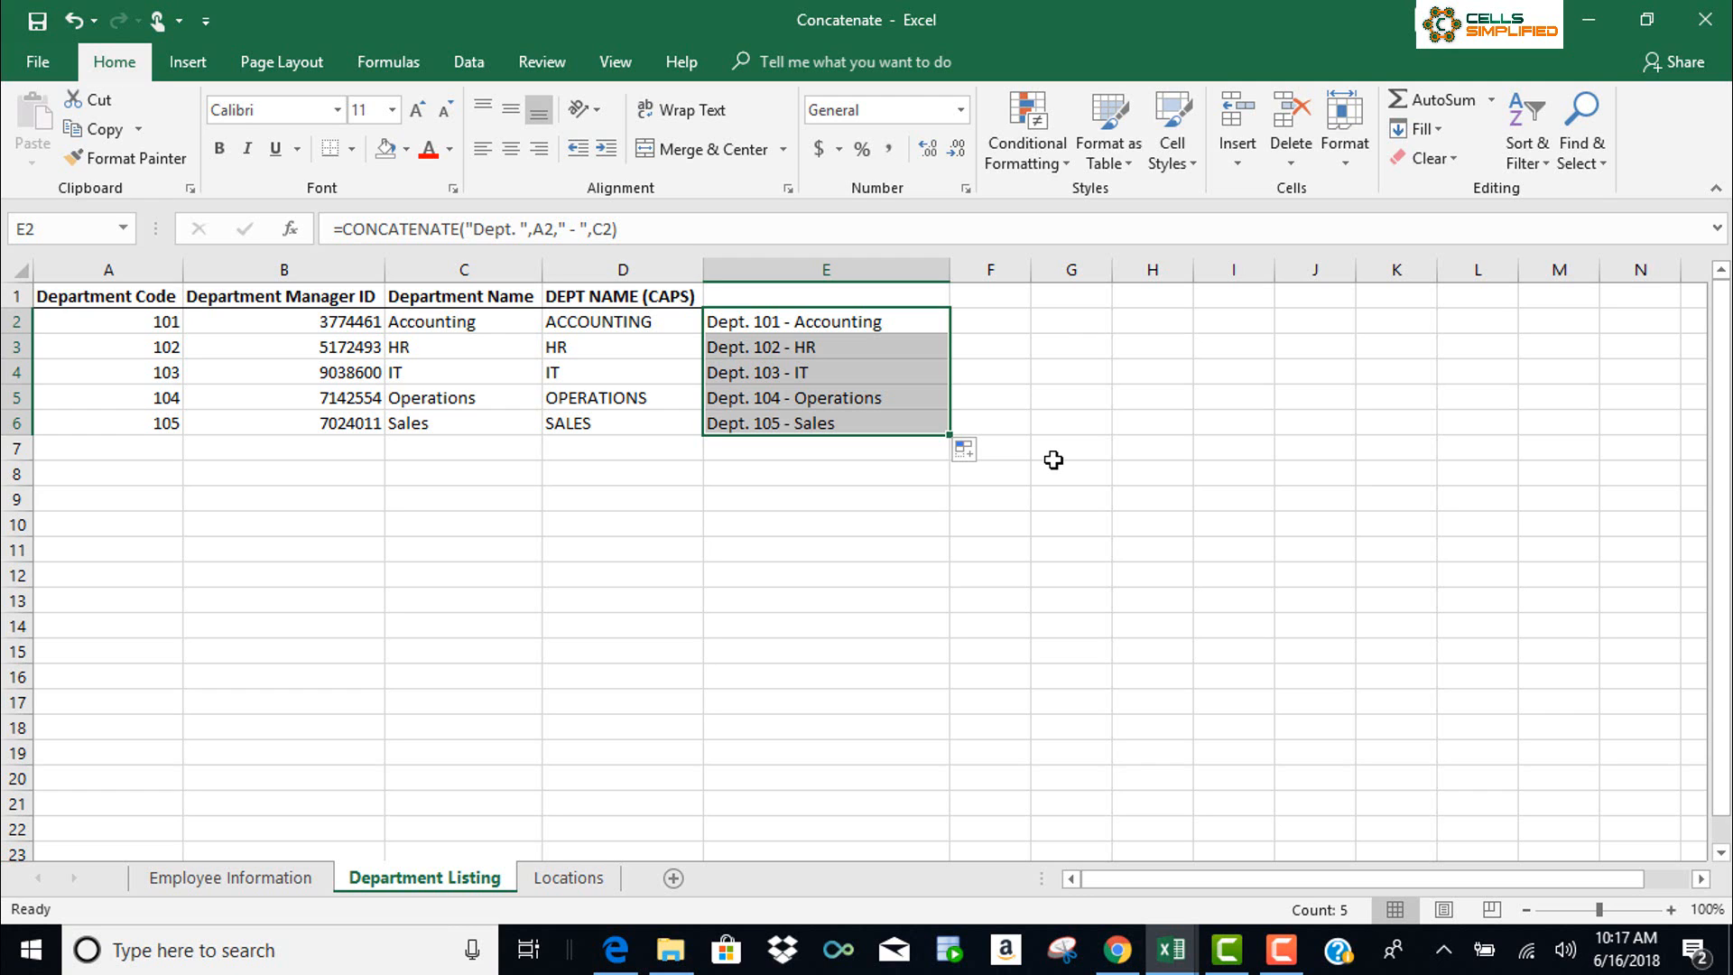